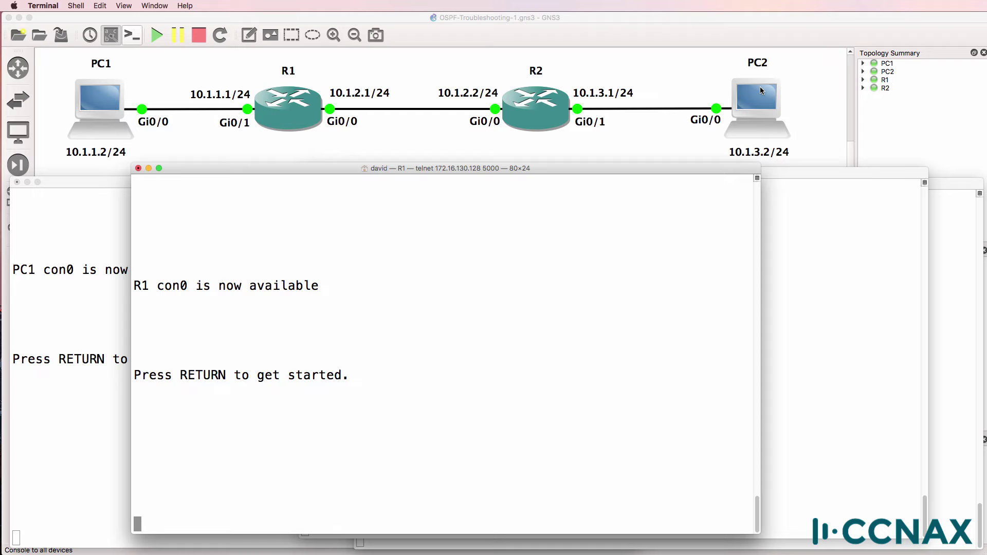
Raise the PC1 telnet console window above the R1 console.
click(69, 328)
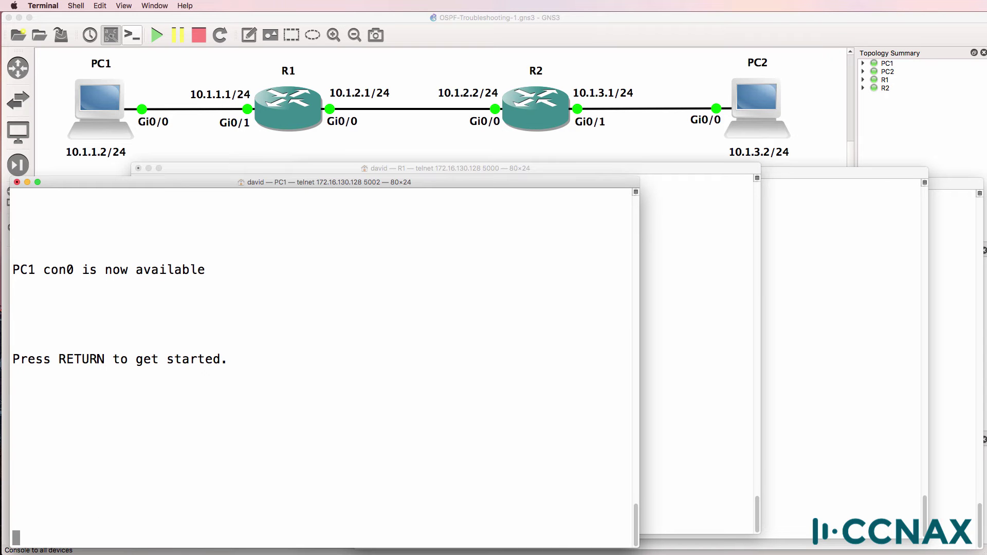
Enter privileged mode on PC1 and show its routing table, noting default gateway 10.1.1.1.
key(Return)
text(en)
key(Return)
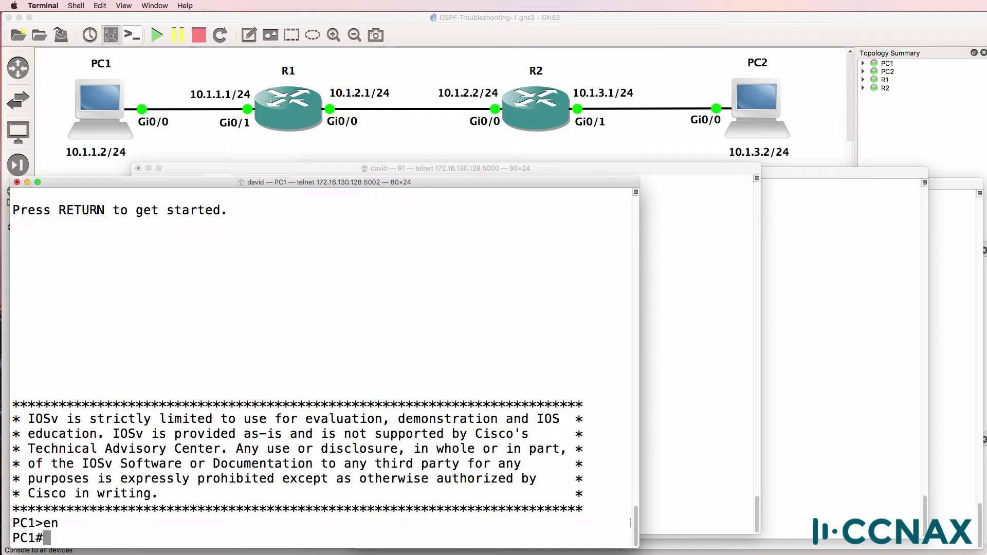
text(sh ip route)
key(Return)
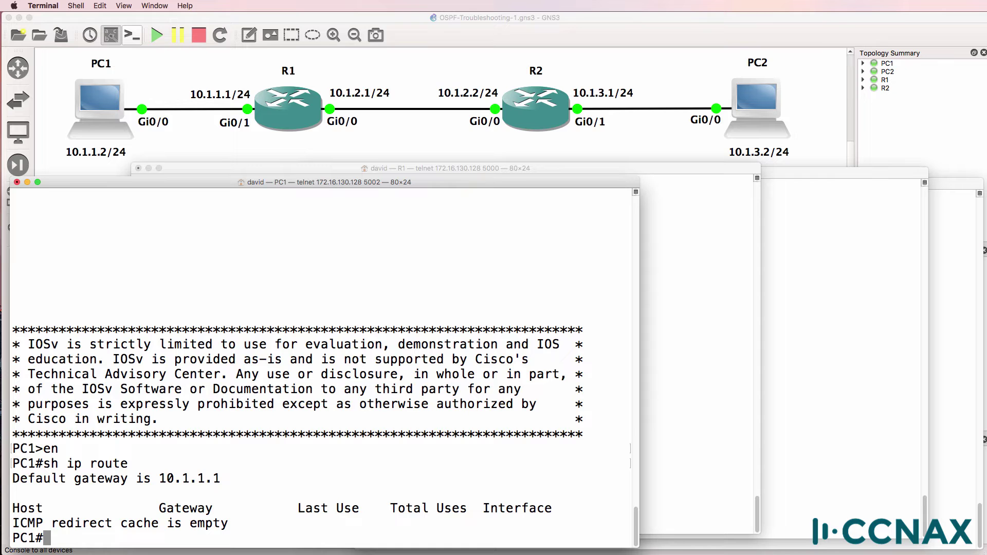
drag(14, 478, 235, 484)
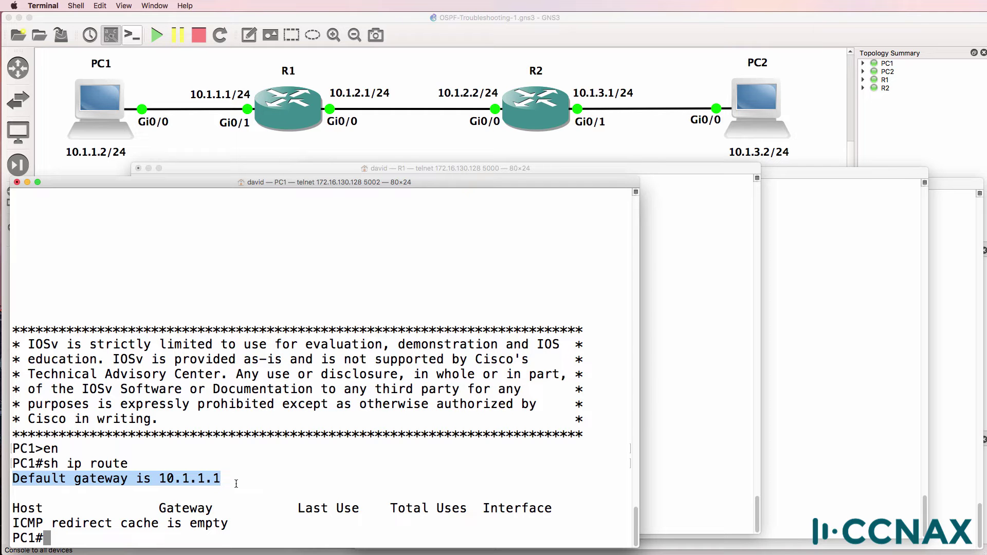
drag(229, 523, 11, 520)
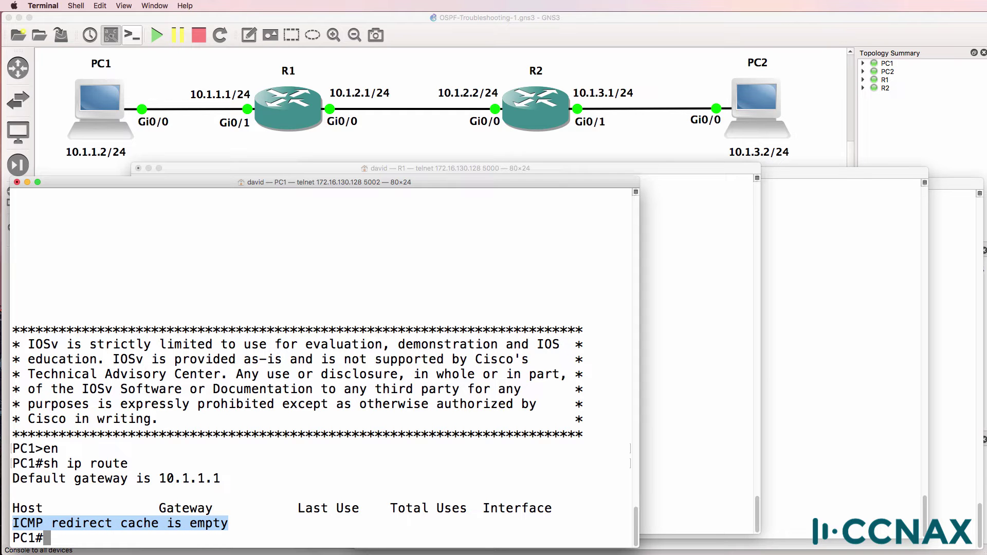
Filter PC1's running config for 'rout' to confirm no ip routing.
text(sh run)
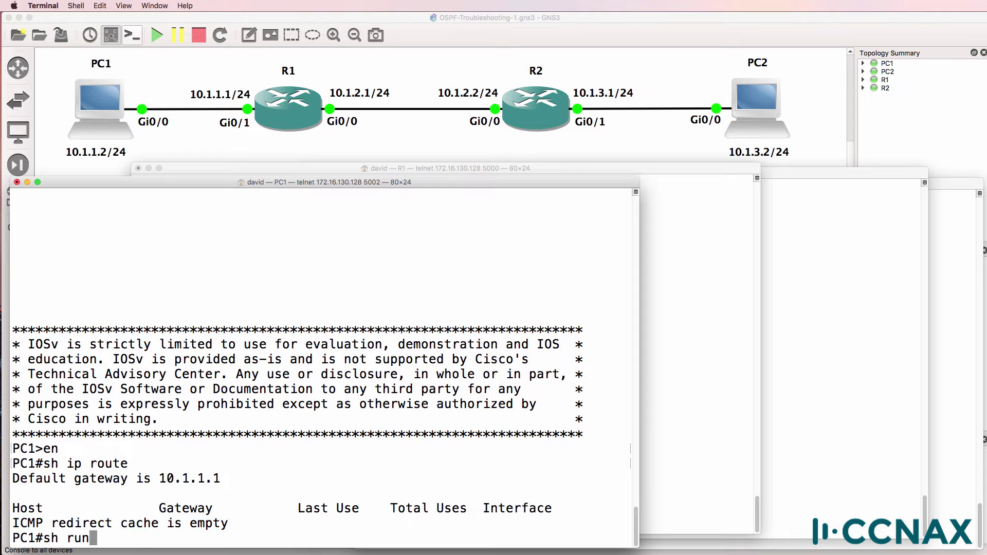
text( | i)
key(Tab)
text(rout)
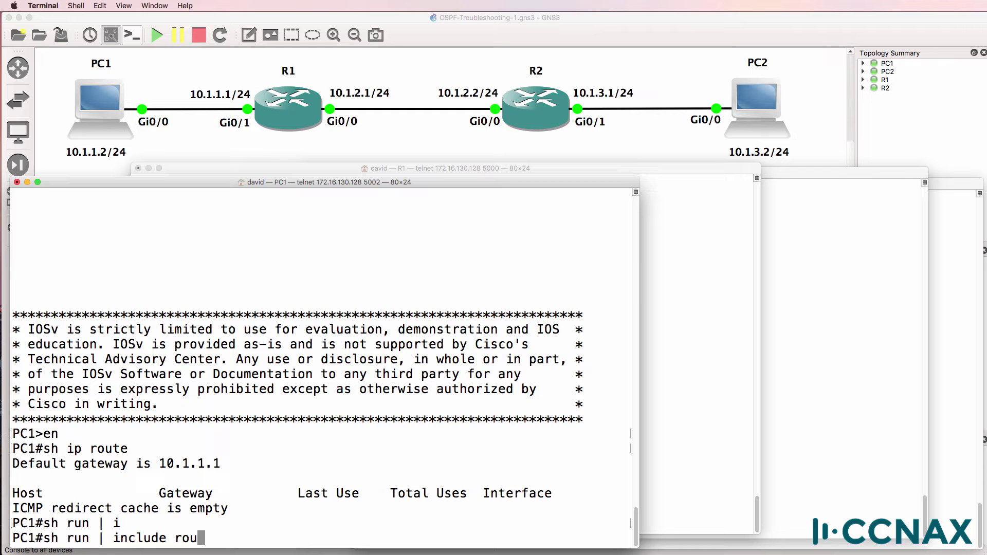
key(Return)
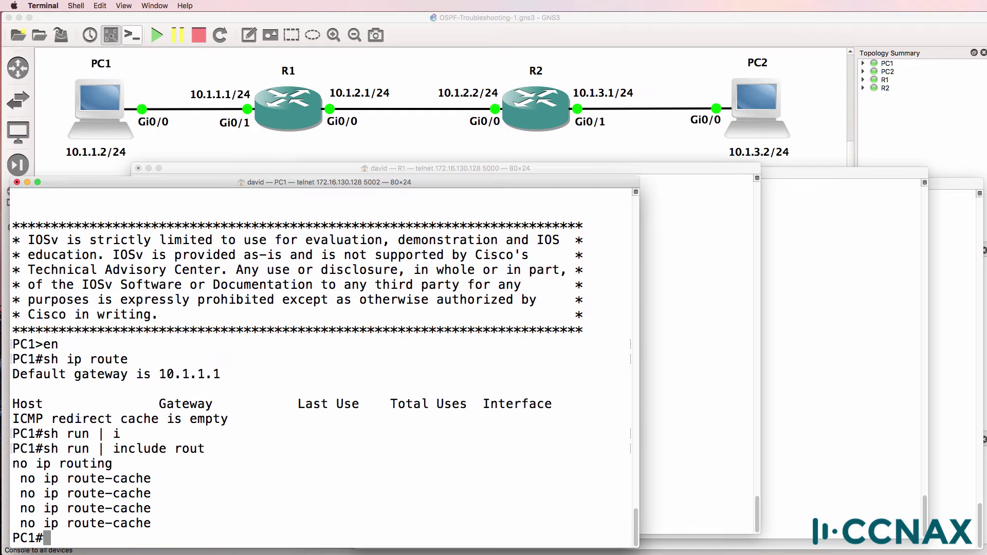
drag(123, 465, 14, 464)
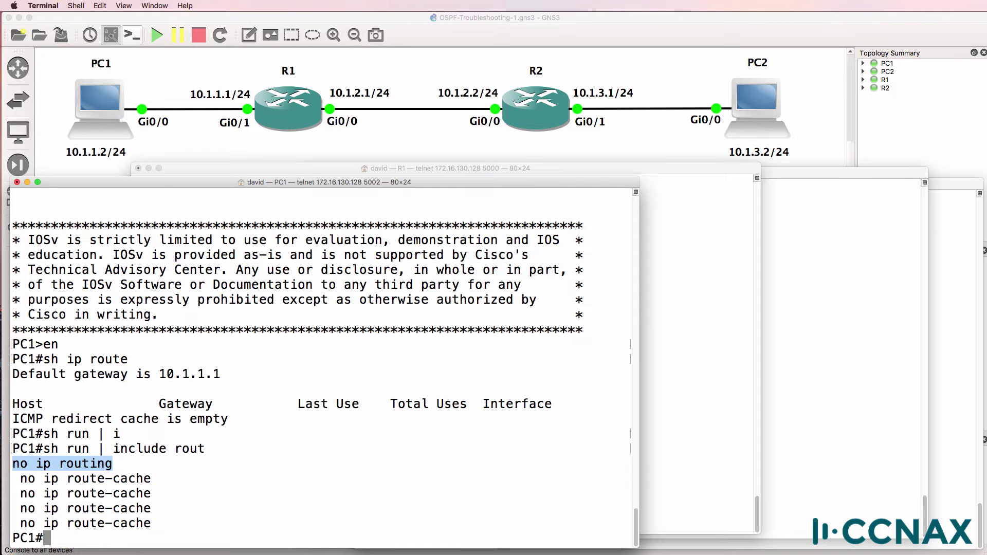
Ping 10.1.3.2 from PC1 and review the U.U.U unreachable results at 0/5 success.
text(ping )
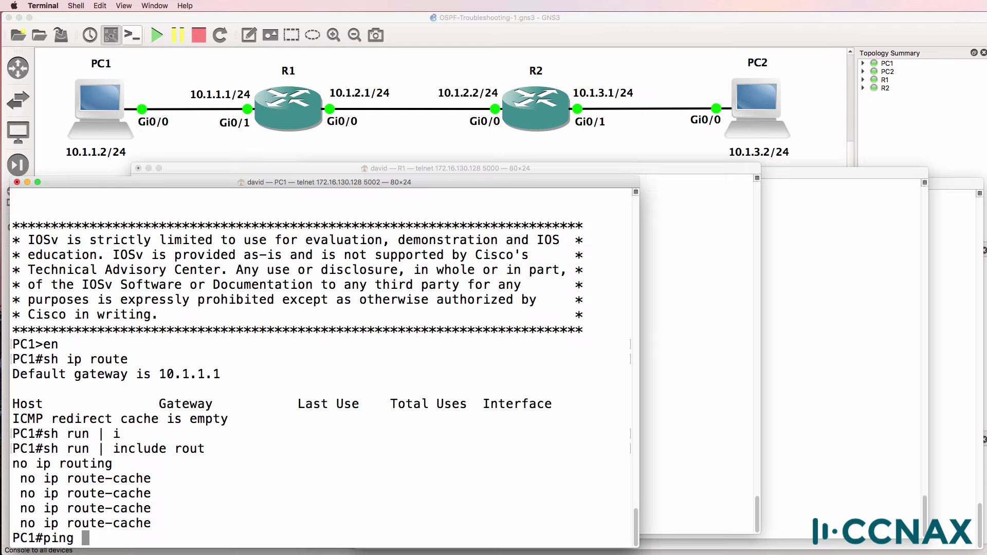
text(10.1.3.2)
key(Return)
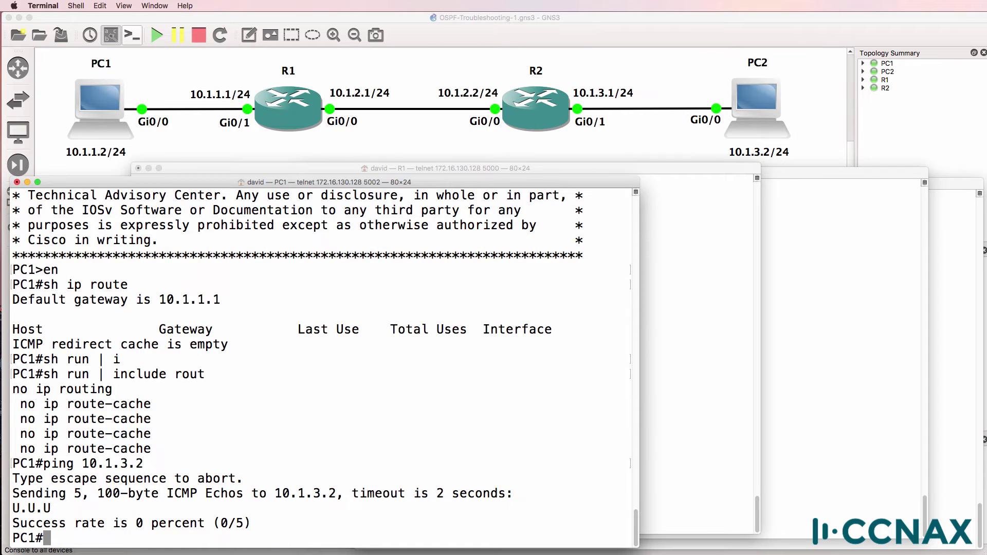
drag(51, 508, 15, 508)
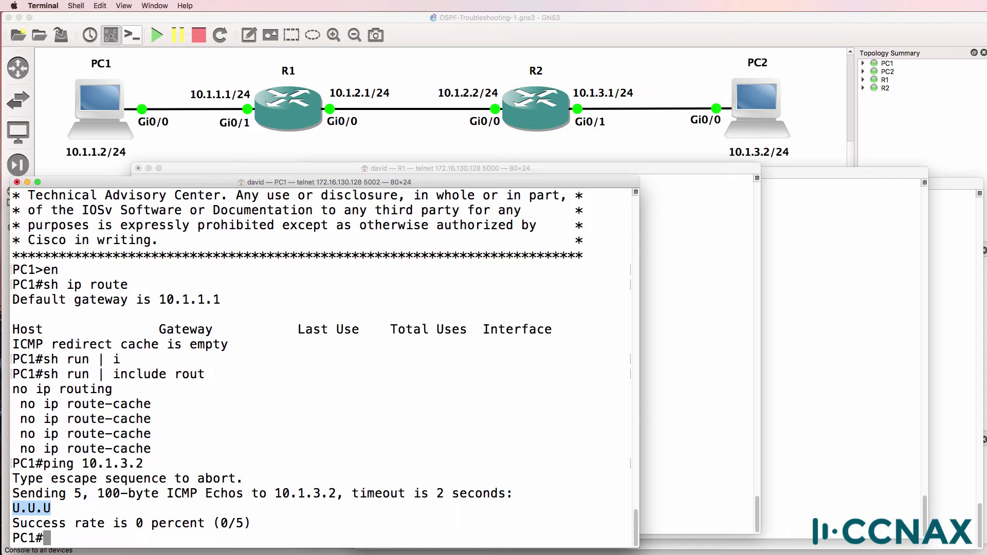
drag(43, 508, 57, 508)
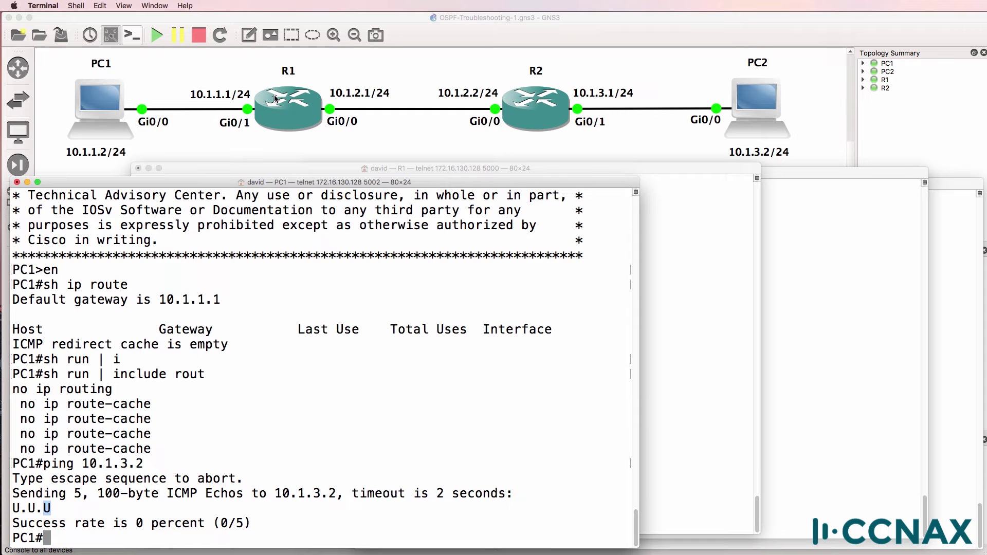
drag(143, 463, 81, 465)
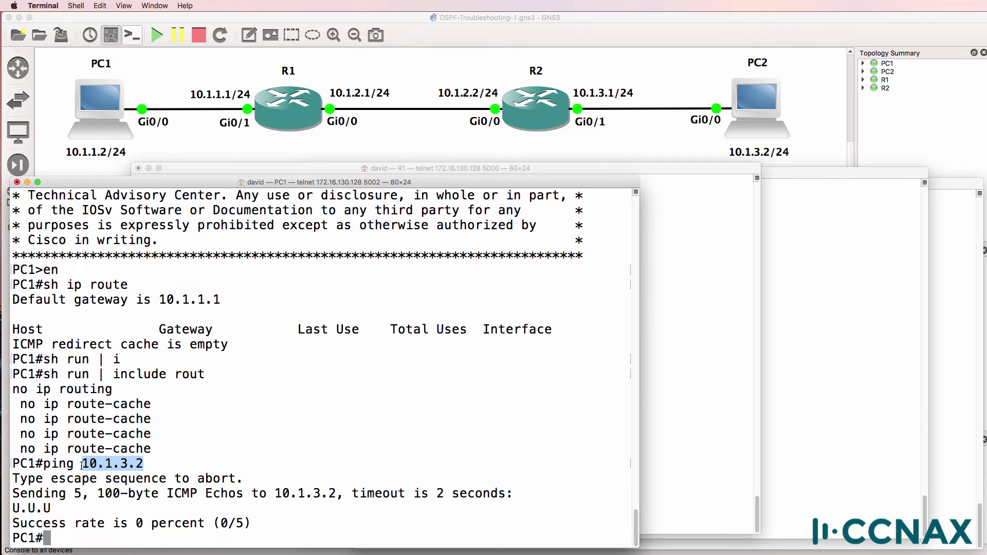
Disable ip domain-lookup on PC1 in configuration mode.
text(conf t)
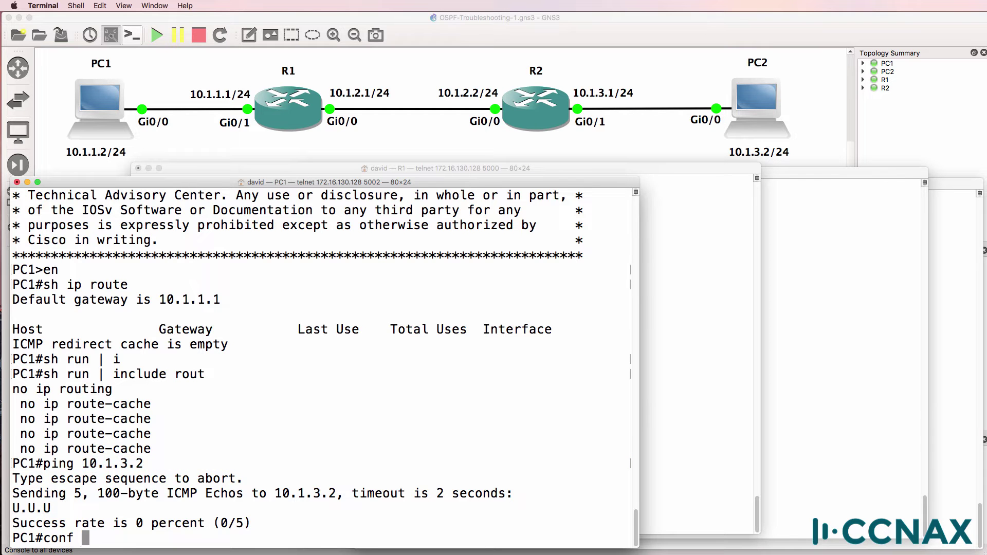
key(Return)
text(no ip)
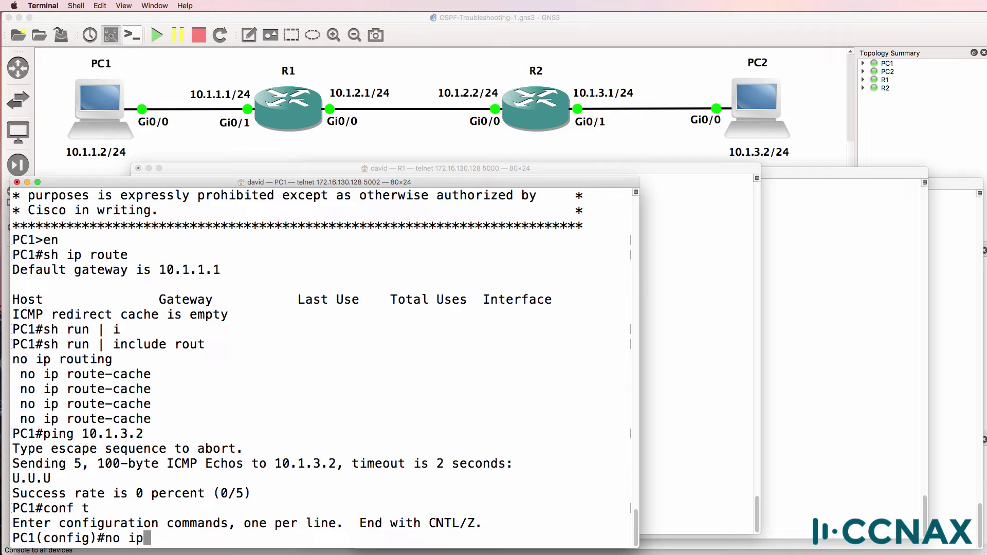
text( domain-)
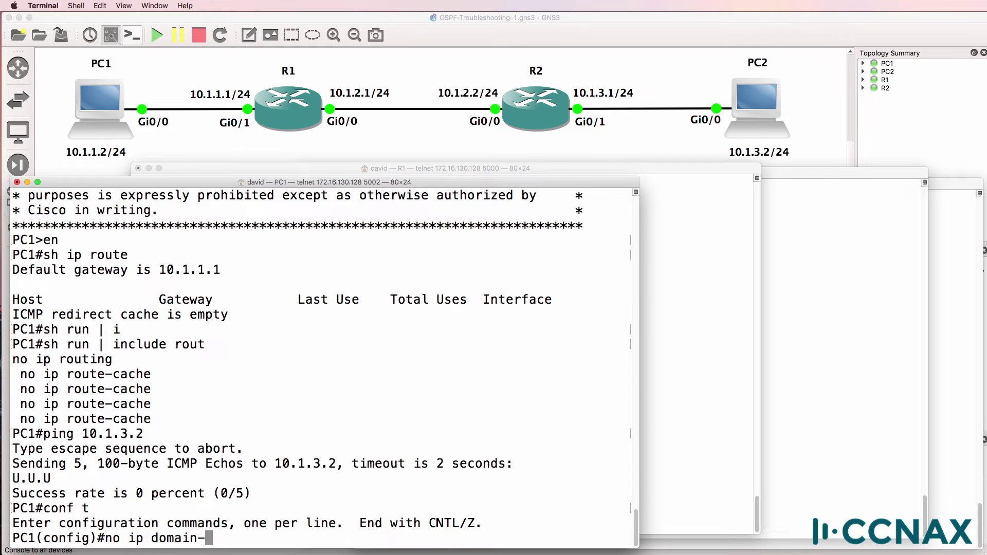
text(lo)
key(Tab)
key(Return)
text(end)
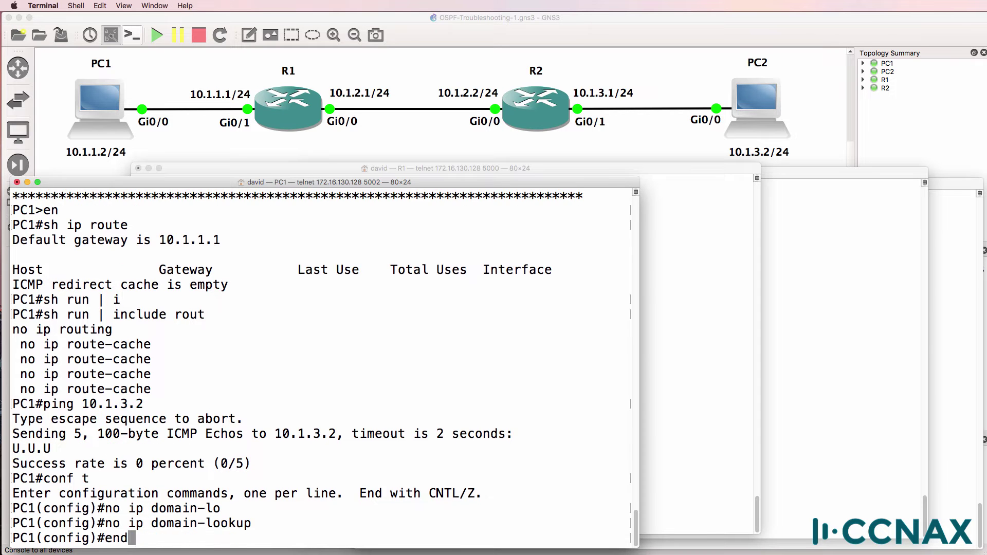
key(Return)
Traceroute 10.1.3.2 from PC1, which stops at 10.1.1.1 with !H host unreachable.
text(tr)
key(Tab)
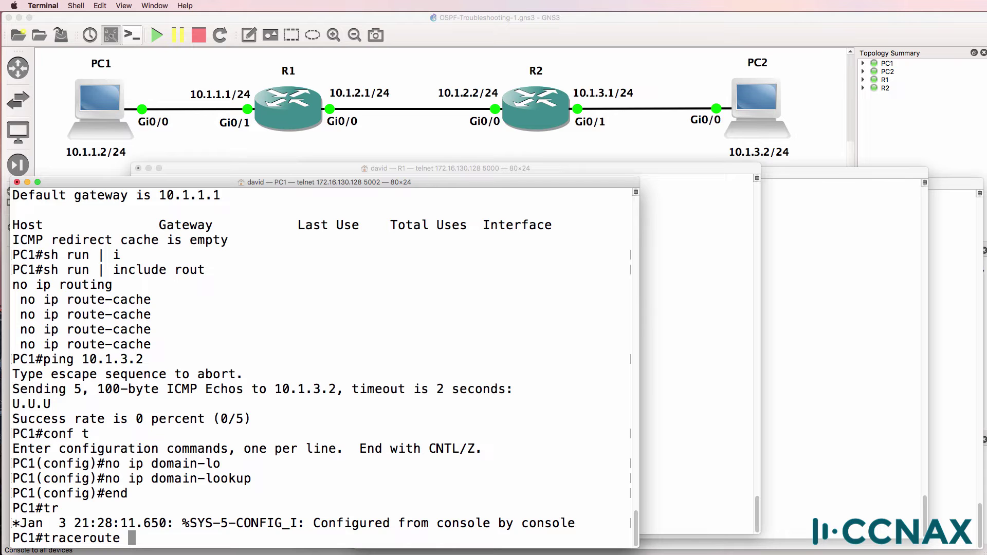
text(10.1.3.2)
key(Return)
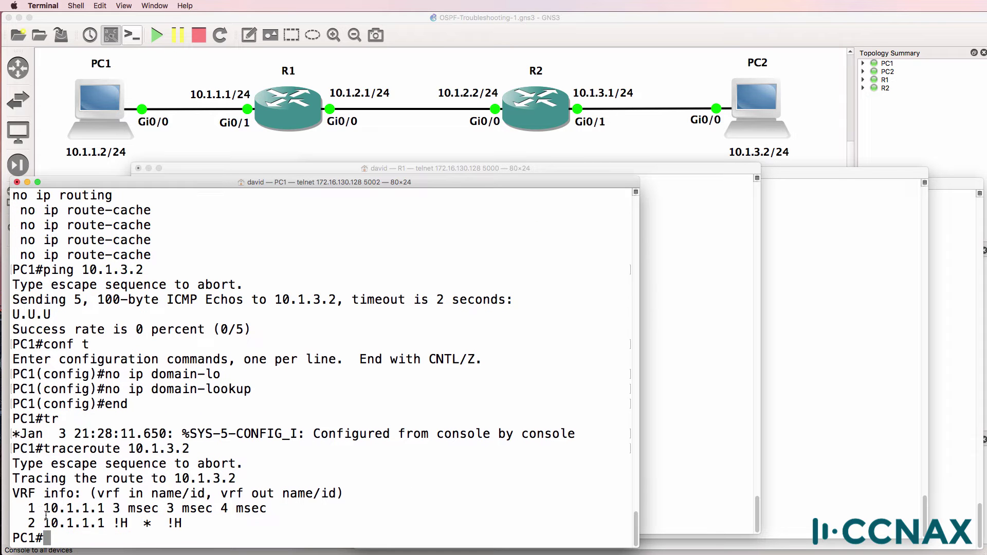
drag(43, 509, 105, 509)
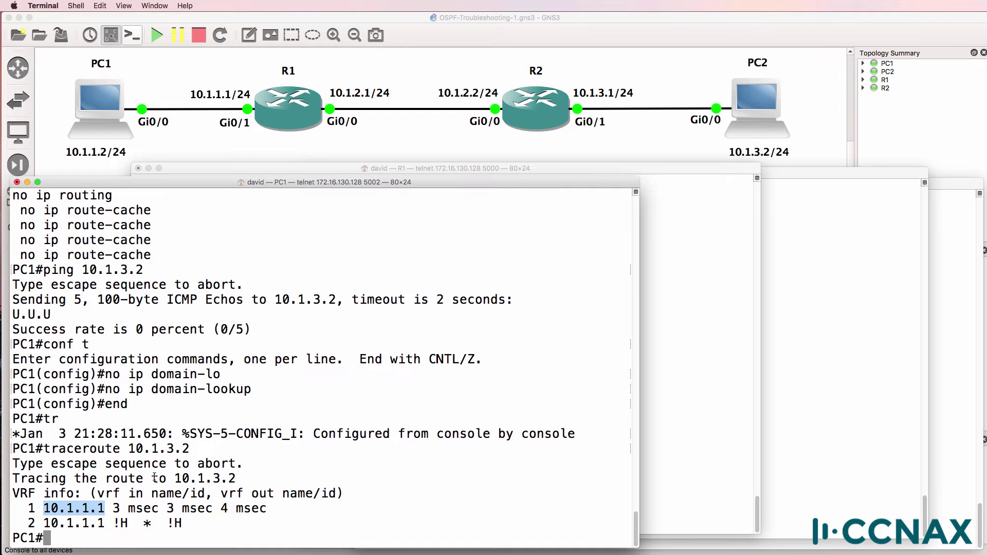
drag(46, 523, 227, 522)
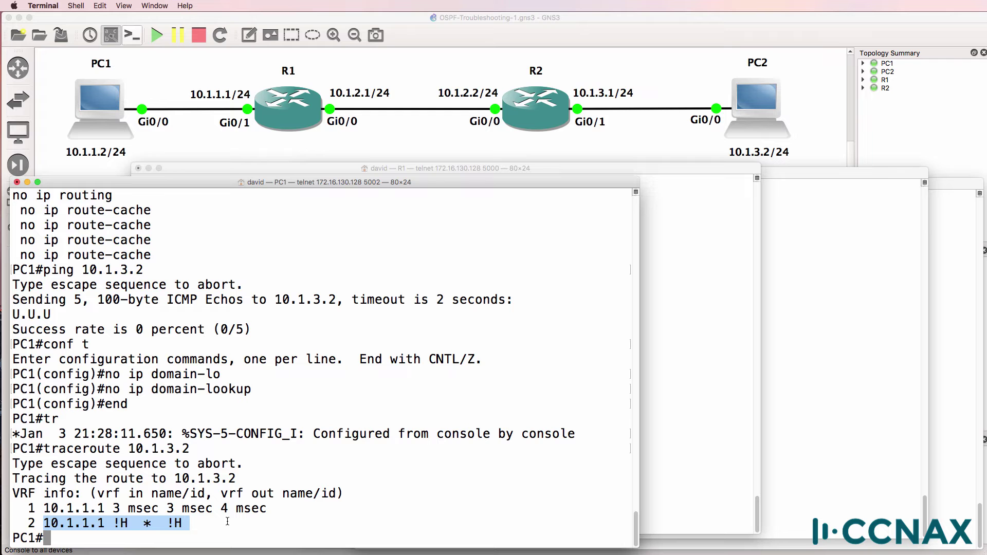
On R1, enter privileged mode and list interfaces, noting Gi0/1 10.1.1.1 and Gi0/0 10.1.2.1.
click(395, 169)
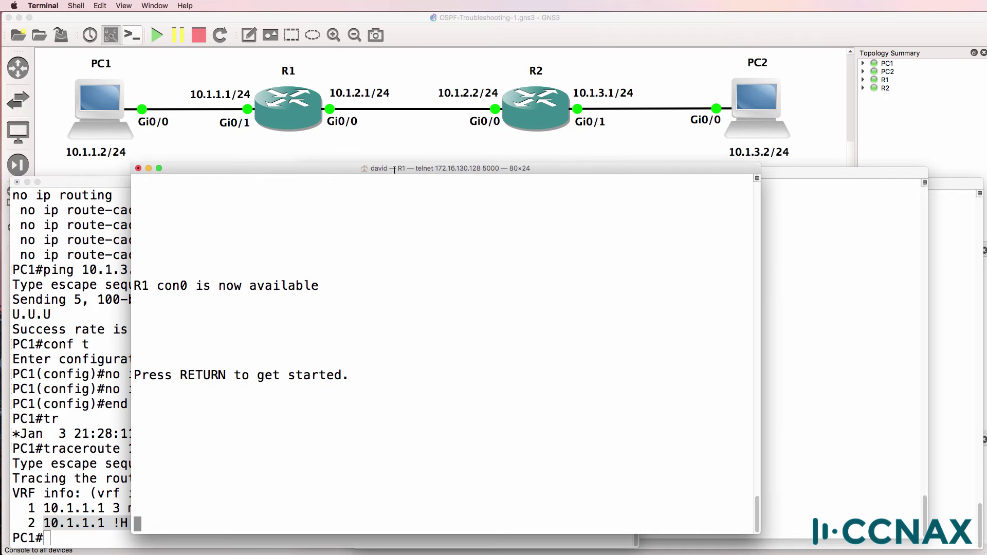
key(Return)
text(en)
key(Return)
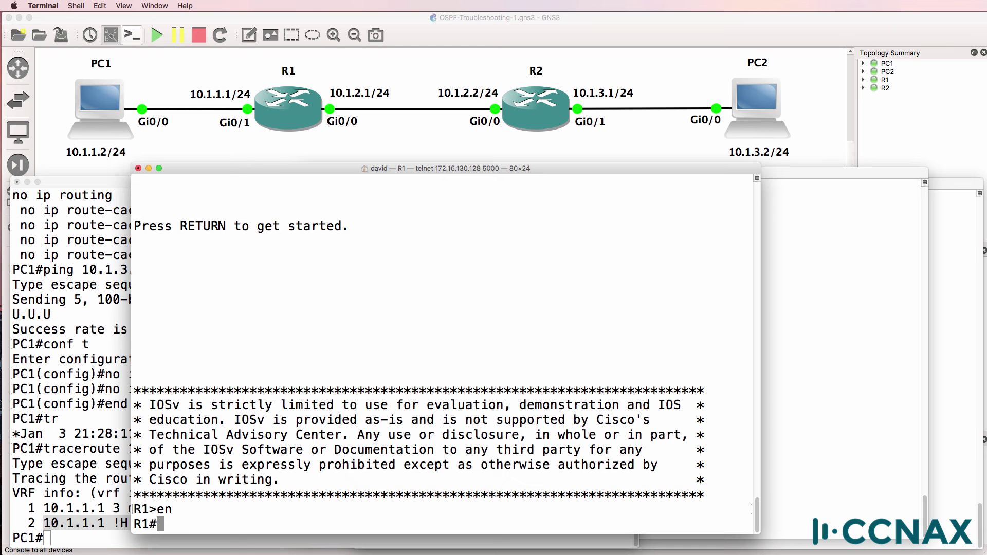
text(sh ip int r)
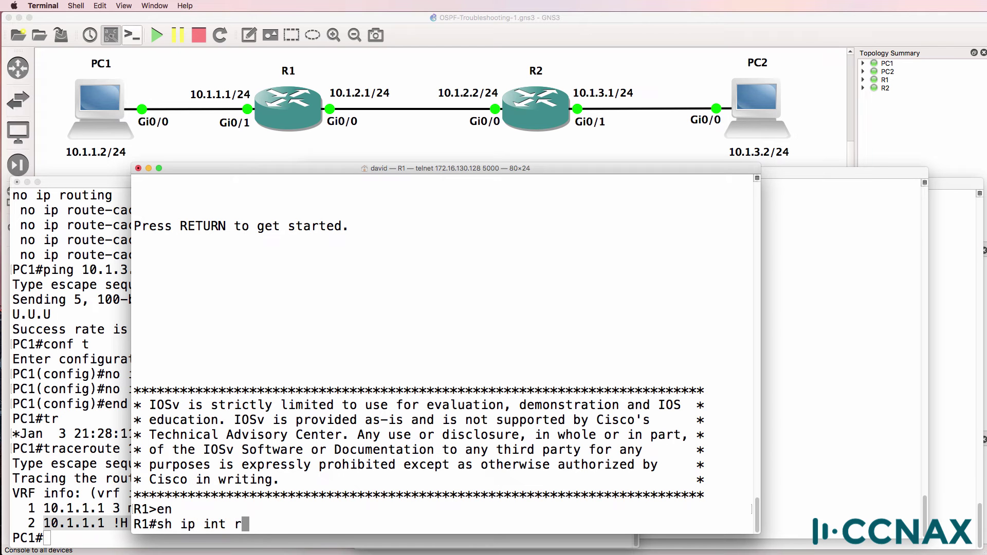
key(BackSpace)
text(brief)
key(Return)
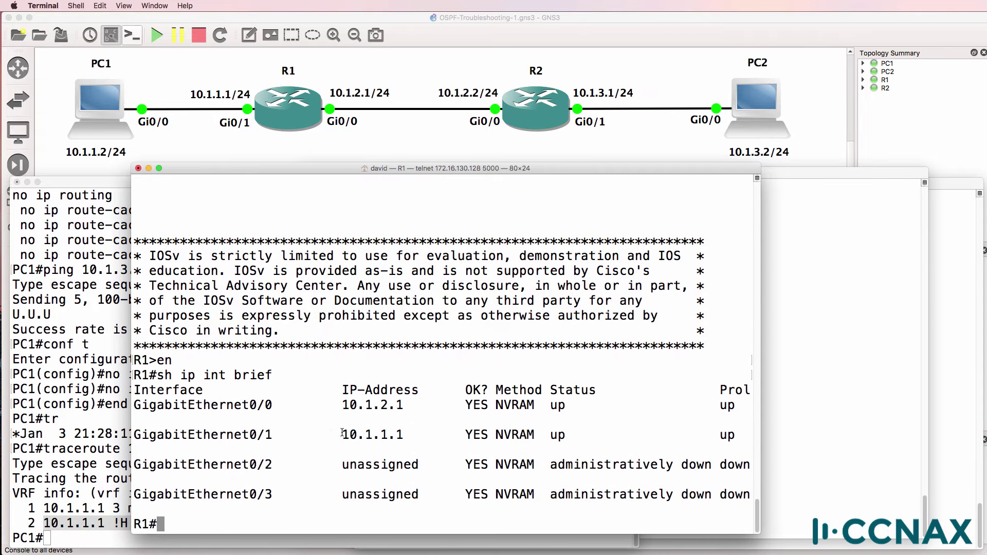
drag(341, 435, 410, 432)
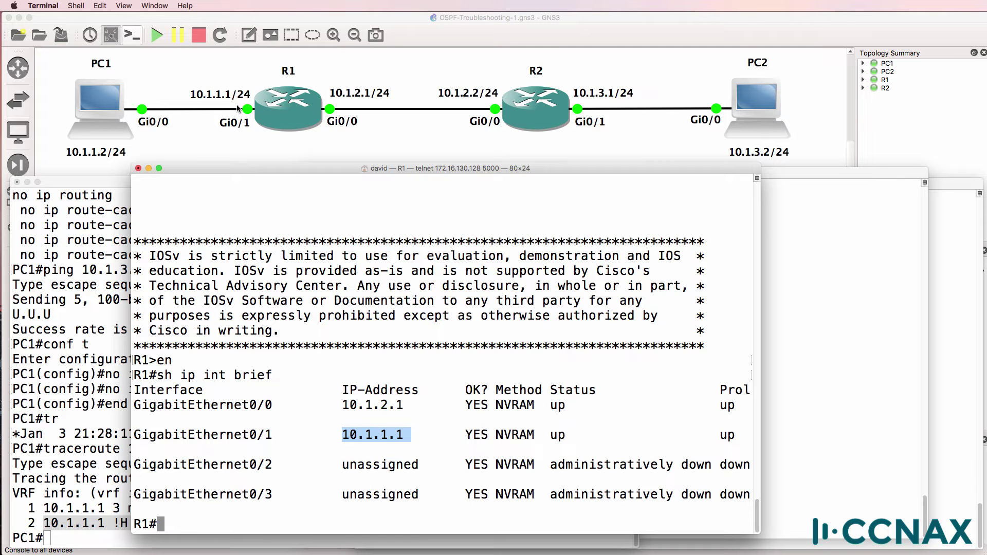
drag(343, 404, 426, 402)
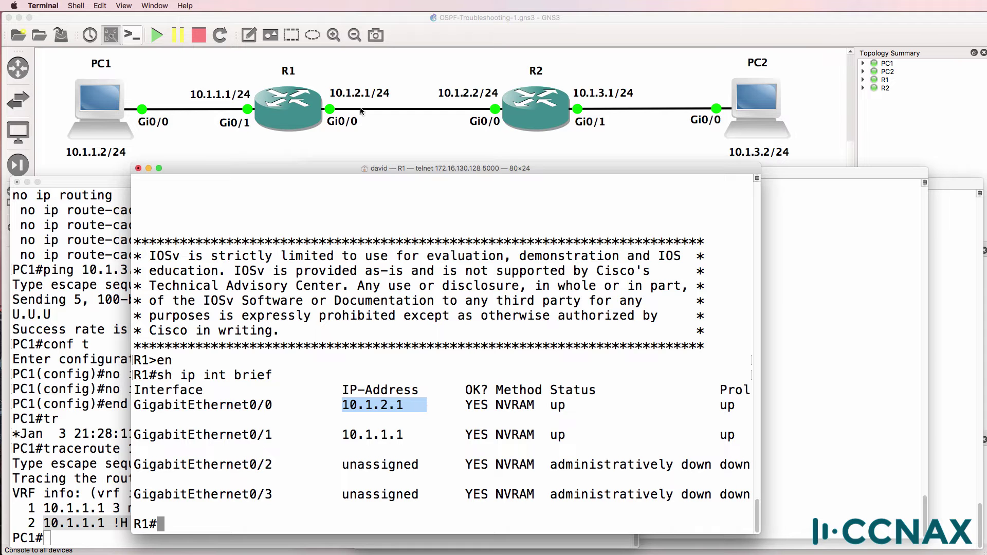
Ping R2's 10.1.2.2 from R1 and mark the single failed echo (4/5 success).
text(ping )
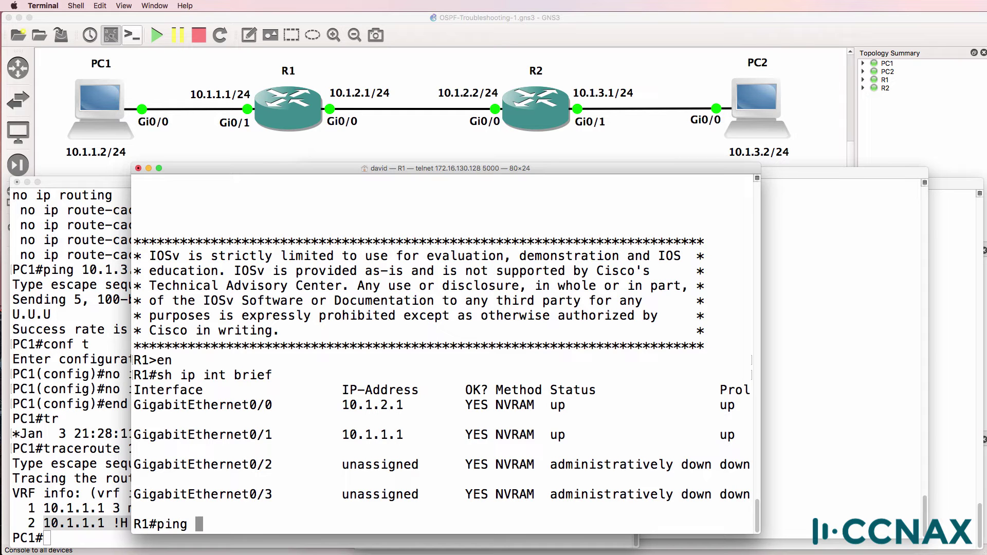
text(10.1.2.2)
key(Return)
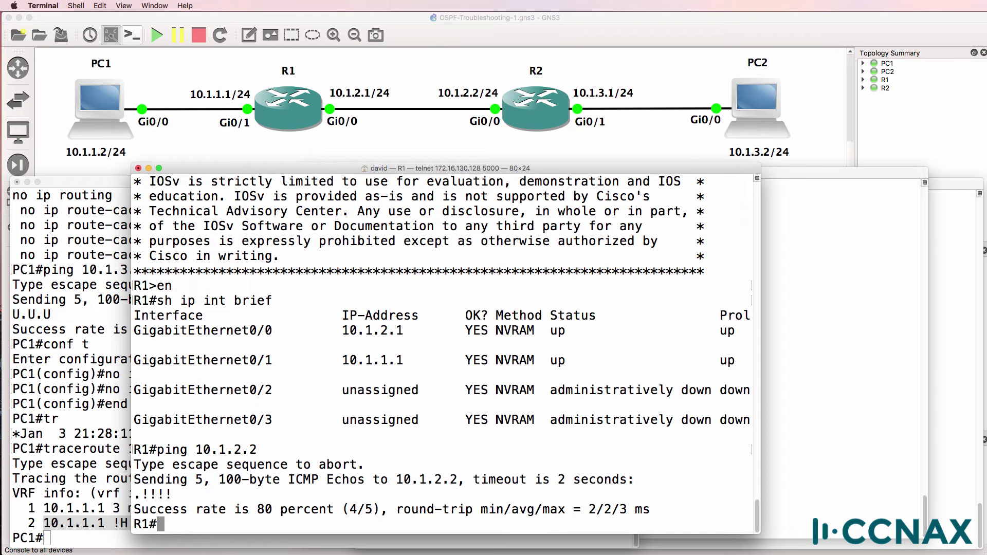
drag(146, 495, 134, 495)
Show R1's routing table, marking the C/L codes and the 10.1.1.x and 10.1.2.x connected and local routes.
text(sh ip route)
key(Return)
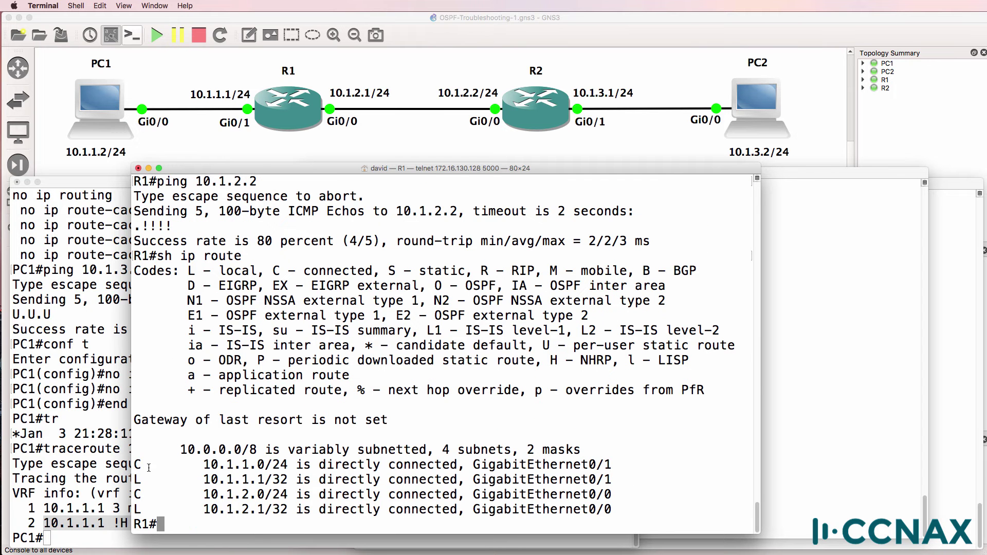
drag(148, 465, 137, 464)
drag(264, 271, 381, 271)
click(236, 271)
drag(257, 271, 182, 271)
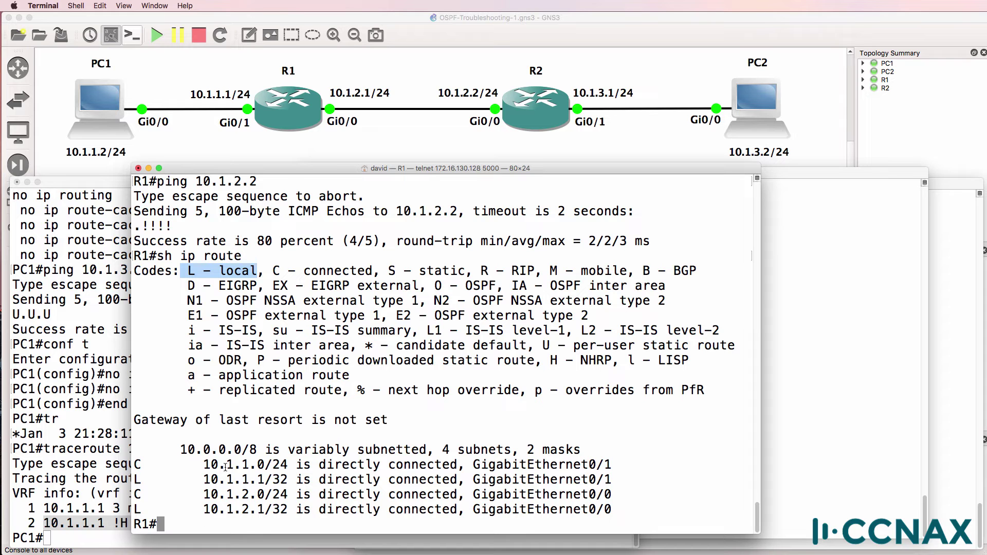
drag(198, 466, 291, 464)
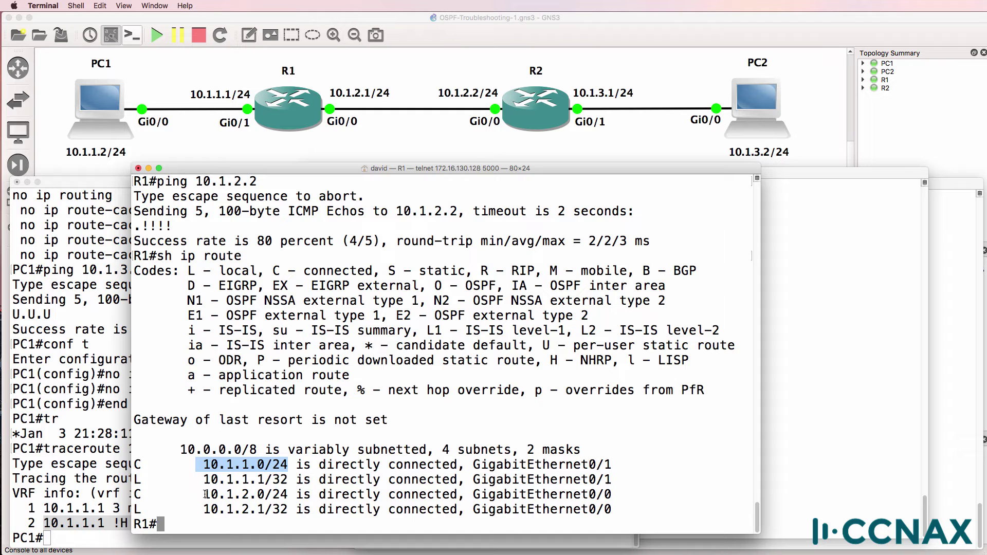
drag(204, 494, 314, 494)
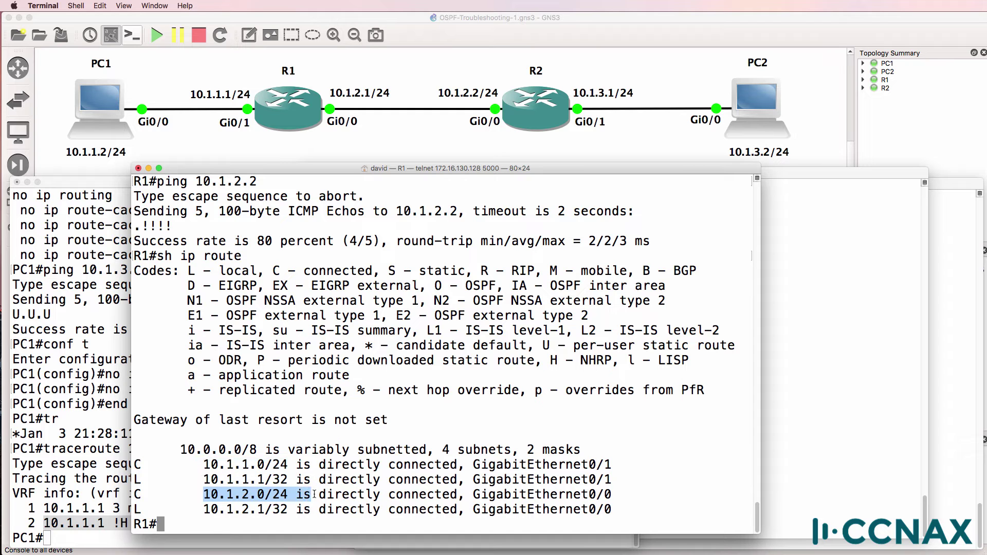
drag(295, 480, 199, 480)
drag(289, 509, 206, 509)
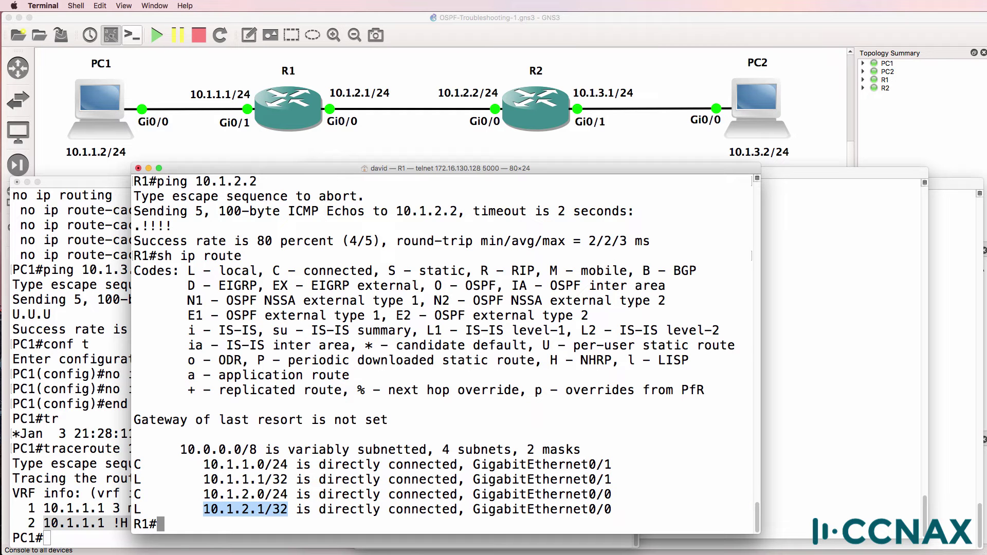
text(sh ip p)
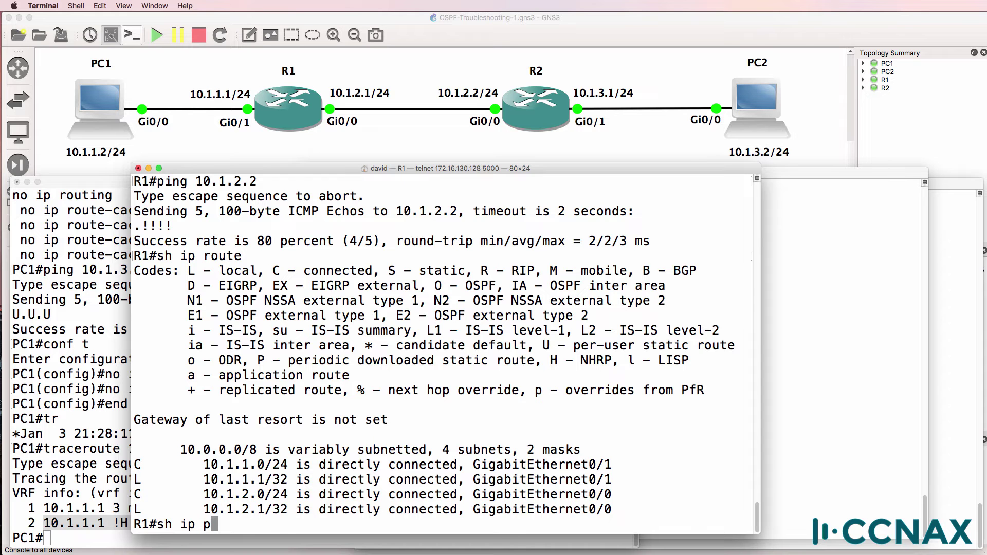
text(ro)
key(Tab)
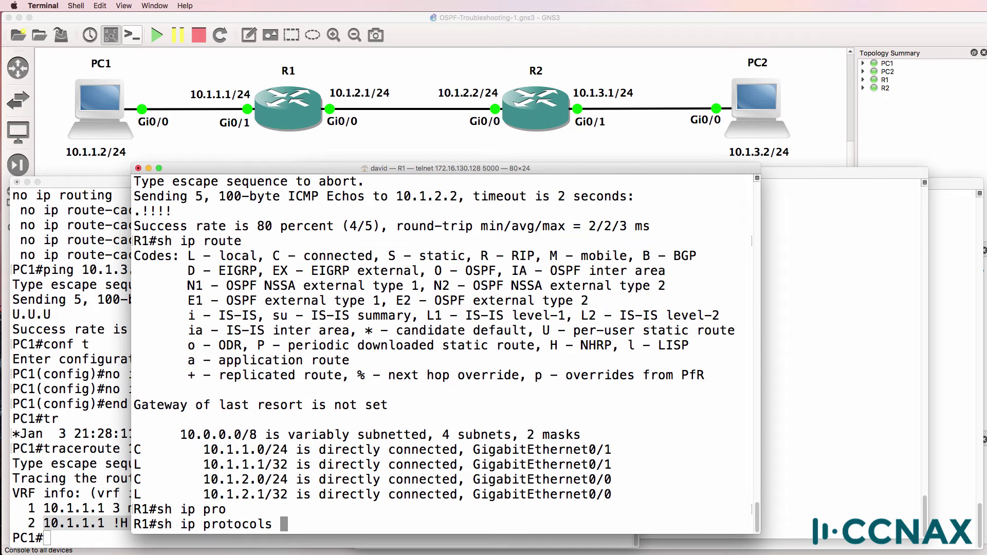
Run show ip protocols on R1, marking OSPF 1, router ID 10.1.2.1, Gi0/0 area 0, and Gi0/1 area 1.
key(Return)
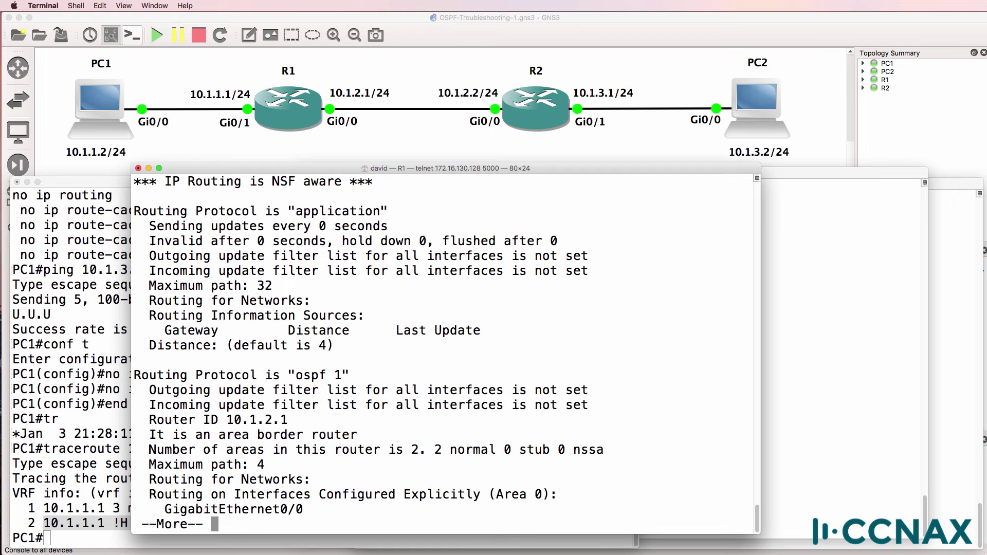
drag(135, 375, 384, 375)
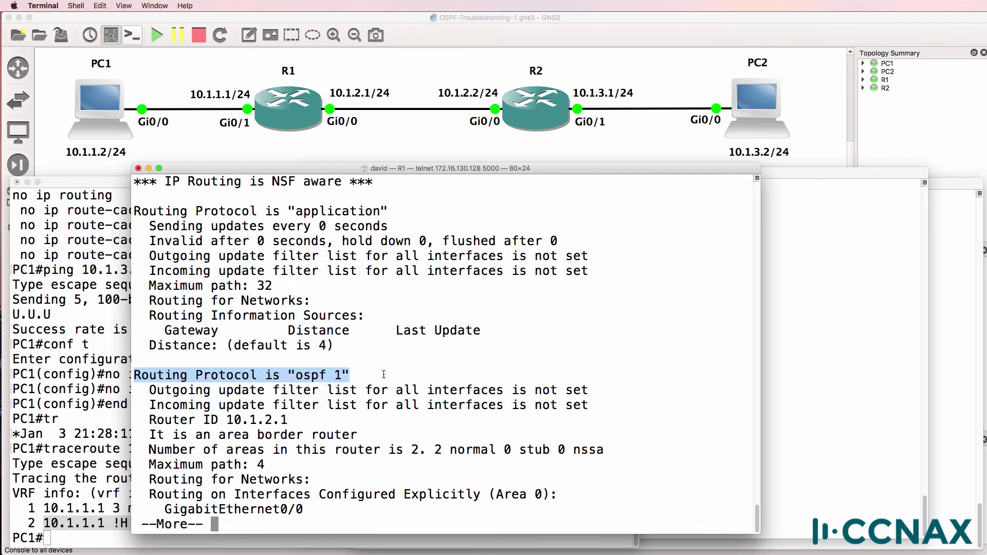
key(space)
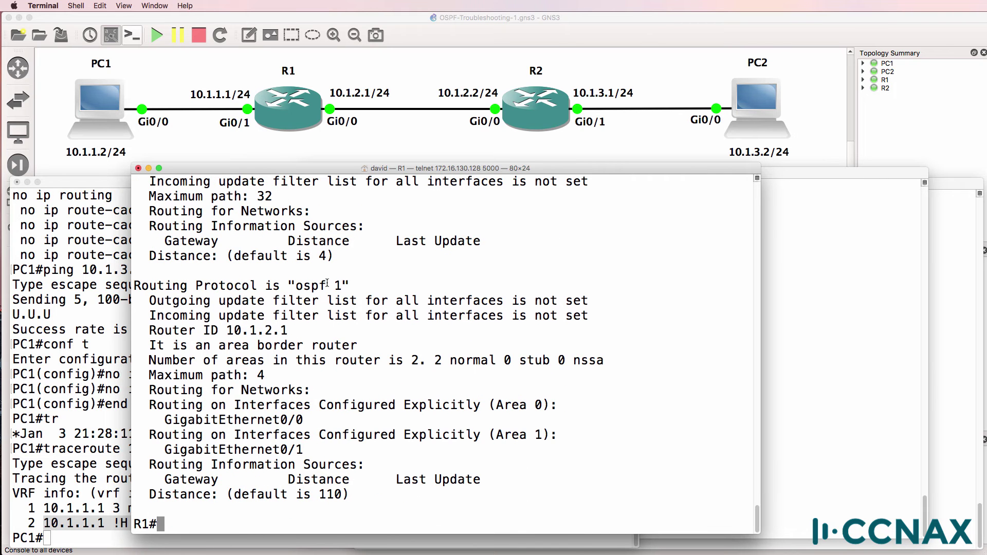
drag(335, 286, 341, 287)
drag(288, 331, 359, 341)
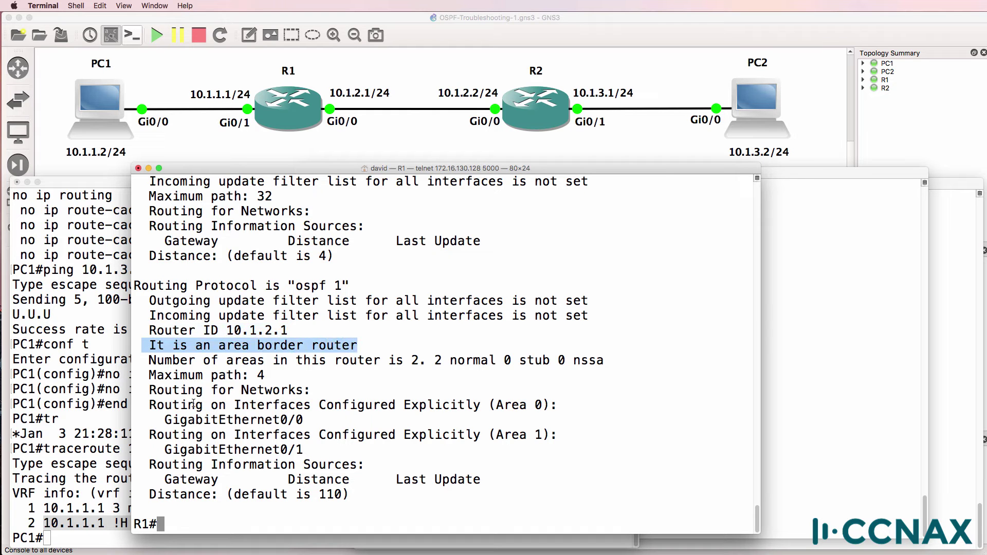
drag(152, 405, 411, 419)
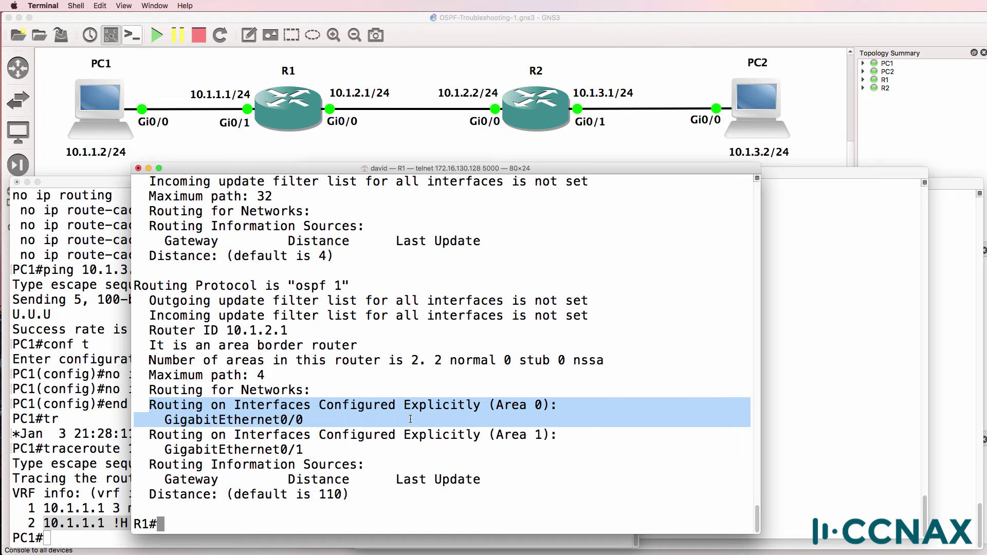
drag(495, 405, 545, 406)
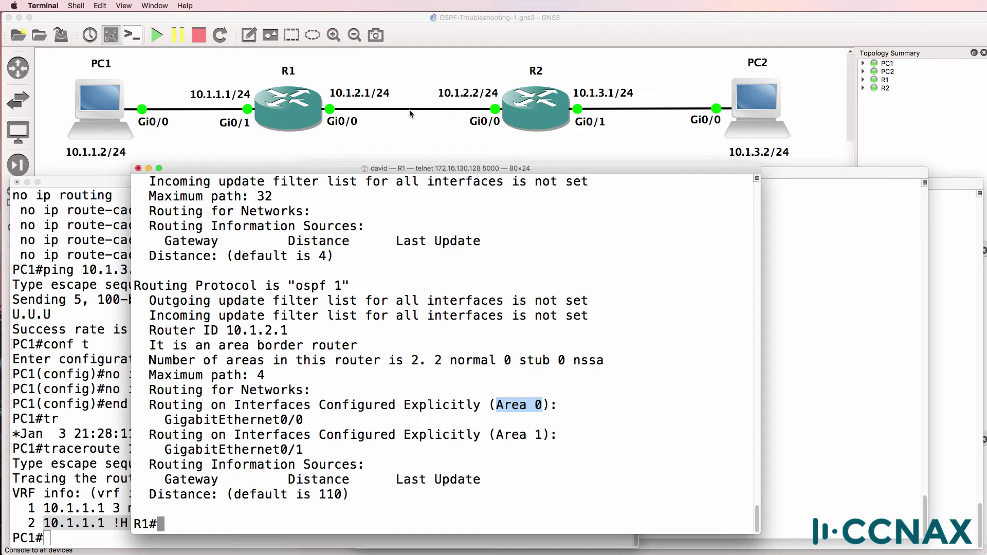
click(152, 438)
drag(152, 437, 344, 451)
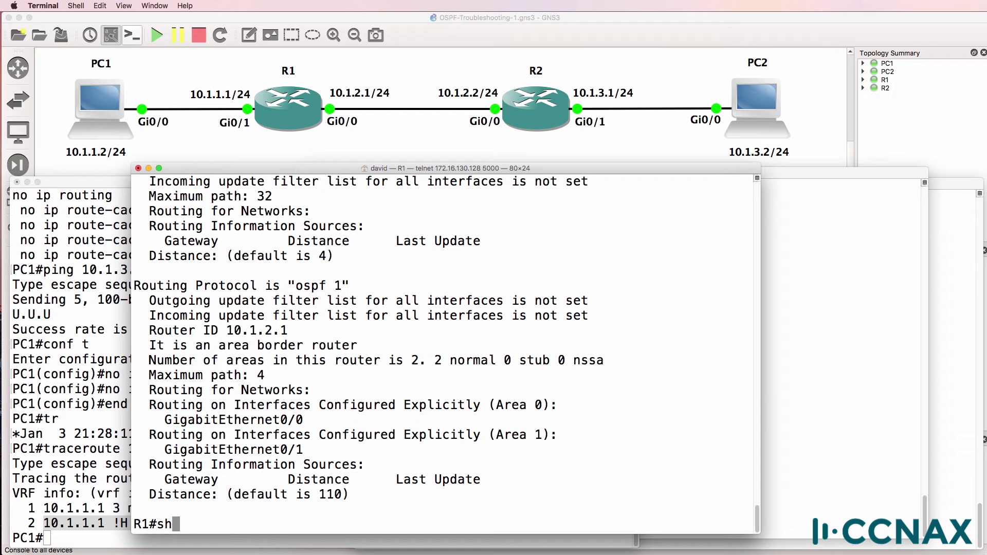
Show R1's OSPF interface brief, marking Gi0/0 (10.1.2.1/24) and Gi0/1 (10.1.1.1/24) with their areas.
text(ip ospf int br)
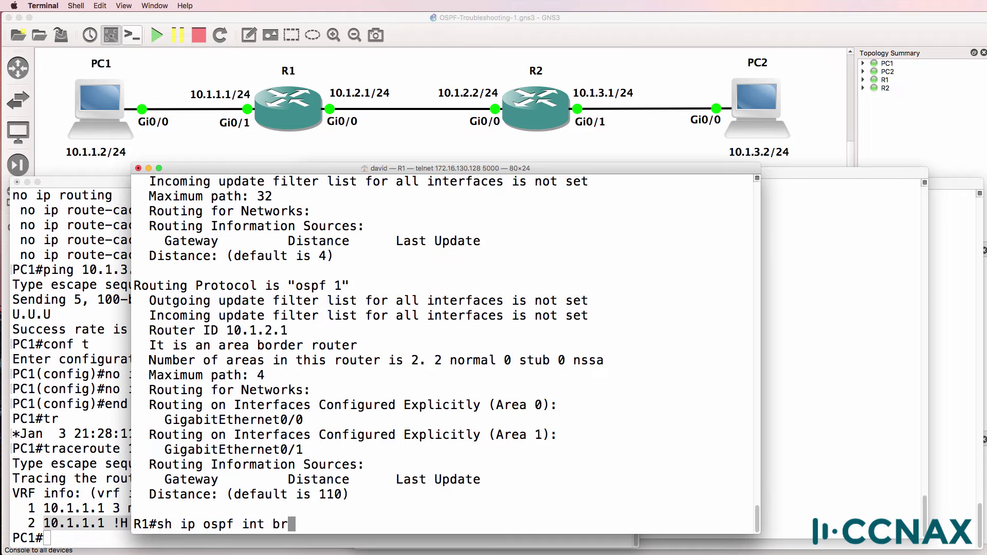
key(Tab)
key(Return)
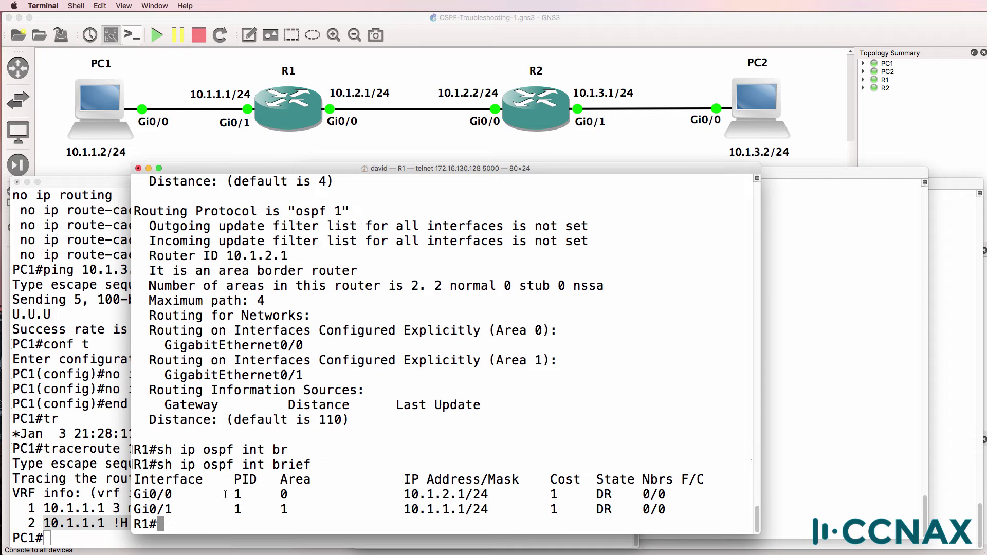
drag(181, 498, 134, 497)
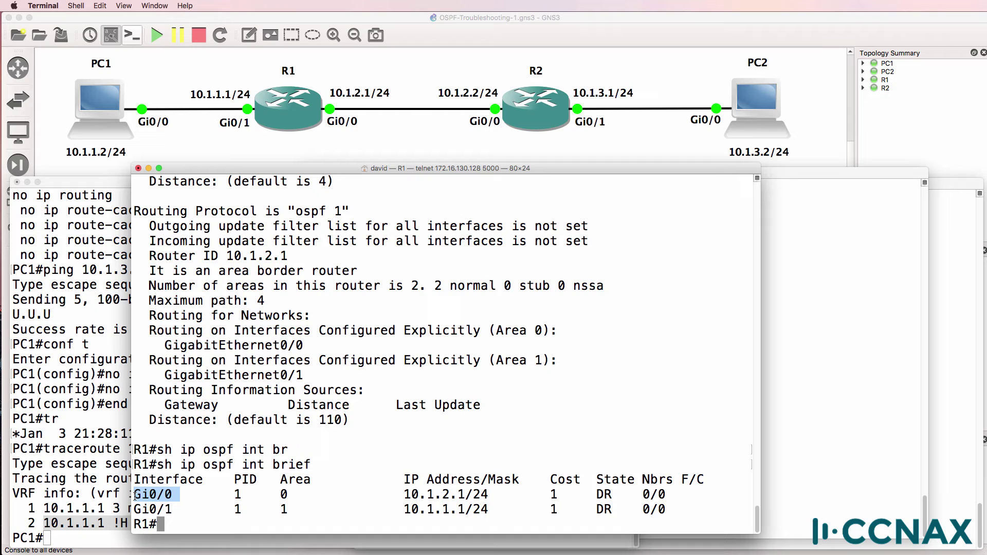
drag(234, 494, 297, 494)
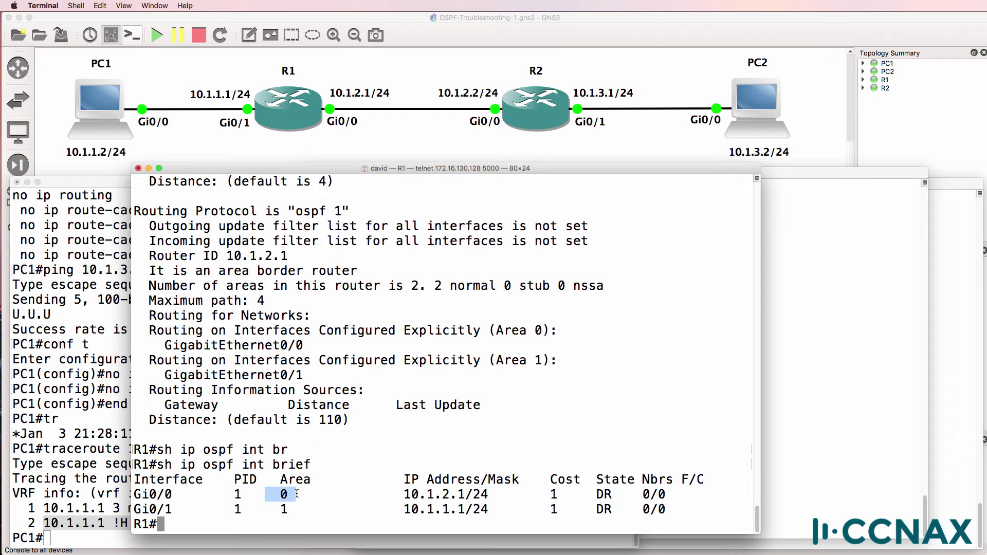
drag(402, 495, 503, 495)
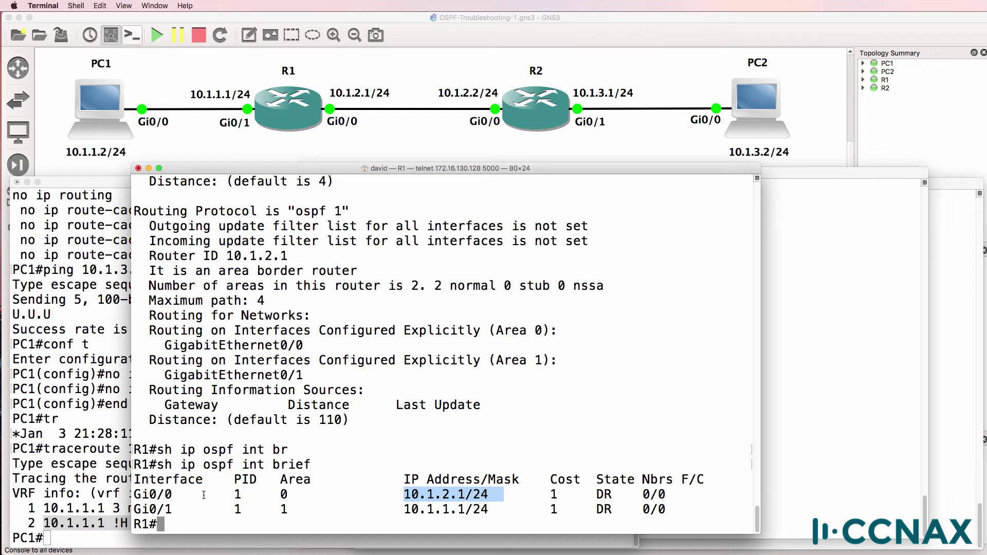
drag(179, 509, 135, 508)
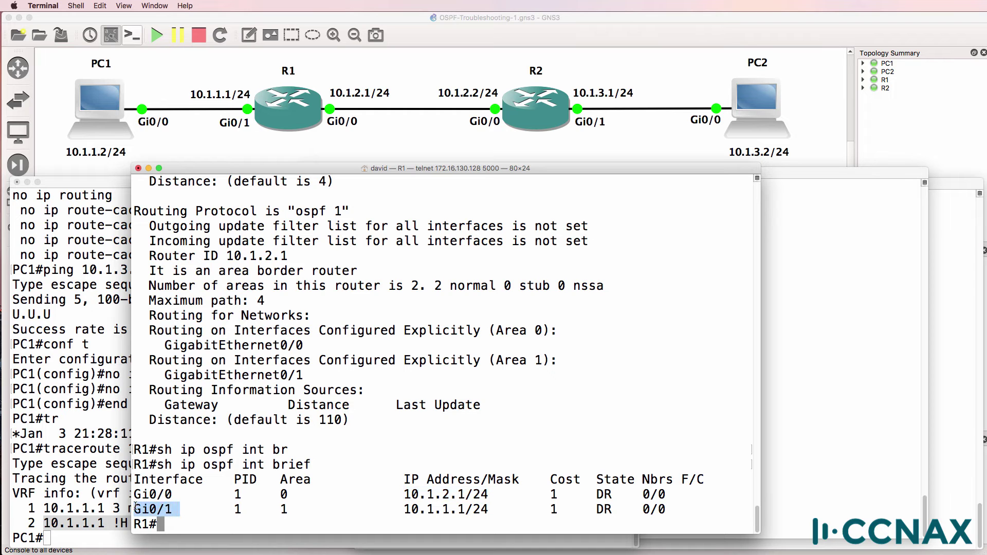
drag(234, 509, 308, 510)
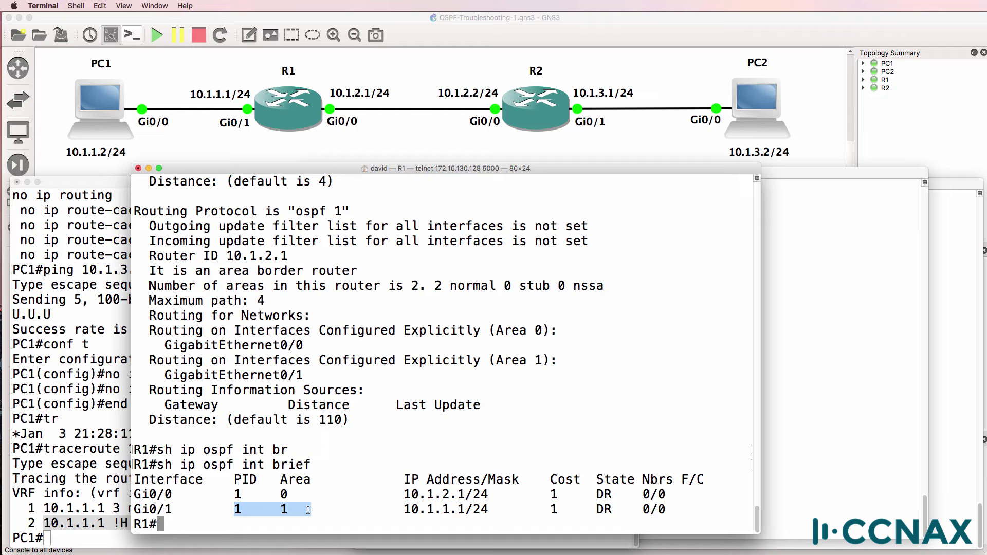
drag(404, 509, 522, 510)
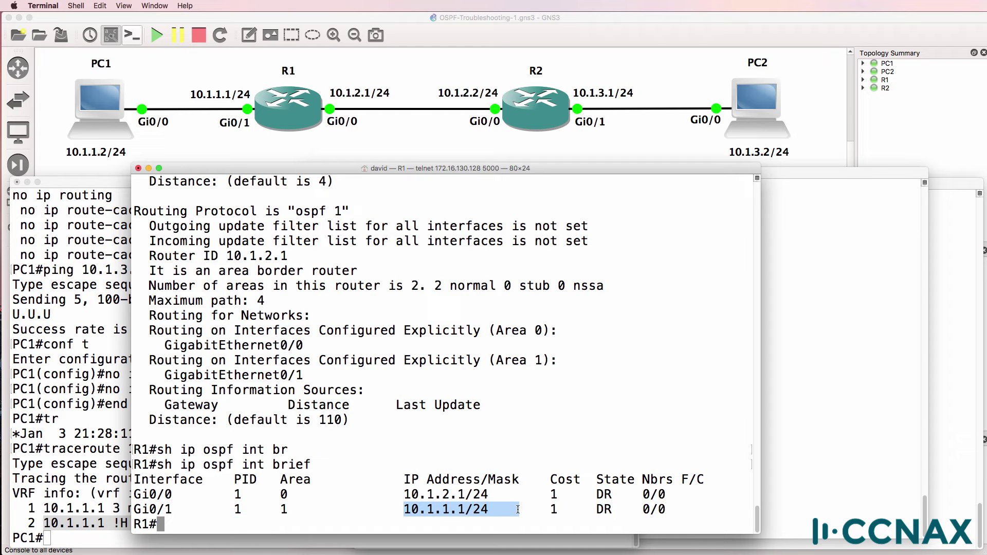
List R1's OSPF neighbors, which returns none.
text(sh ip ospf nei)
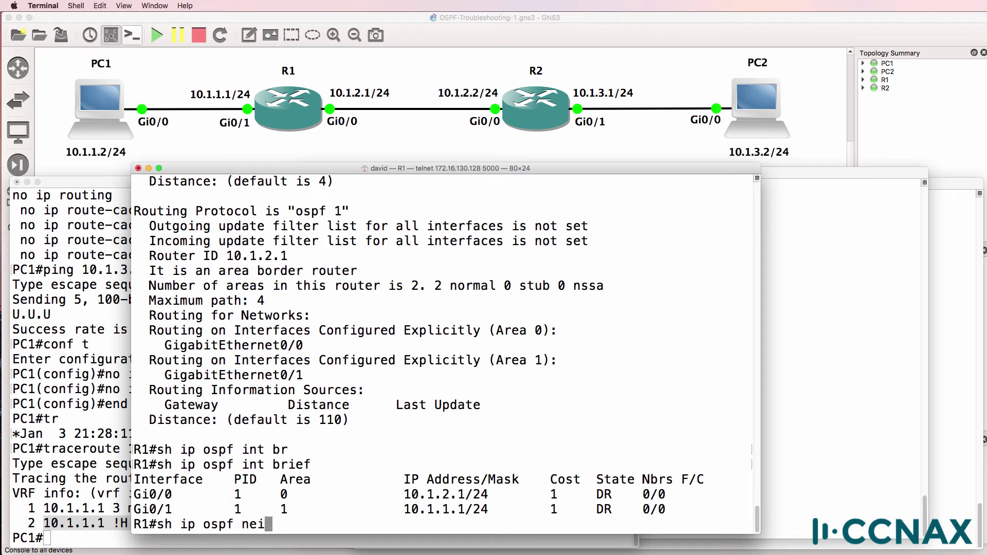
key(Tab)
key(Return)
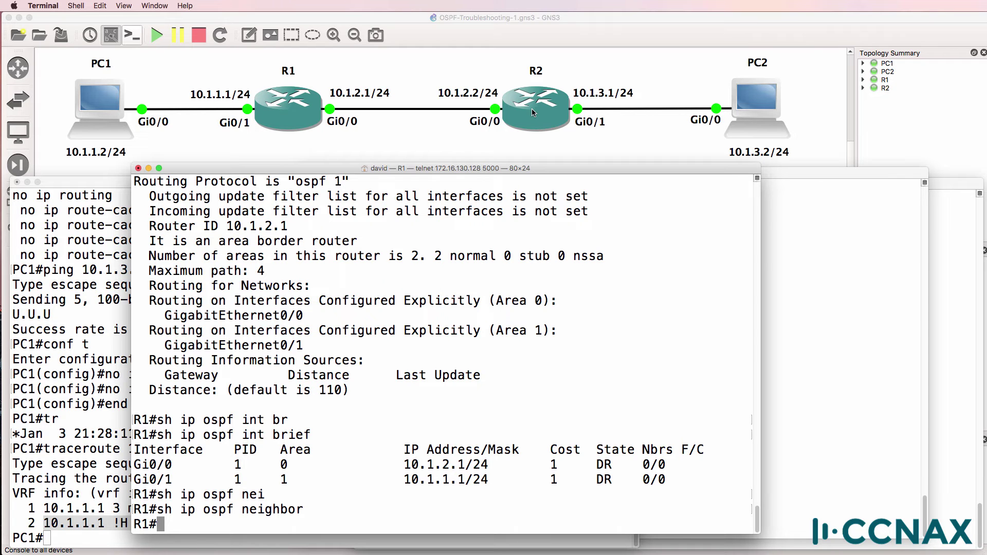
On R2, enter privileged mode and run show ip protocols, marking OSPF 1 with router ID 10.1.3.1.
click(888, 267)
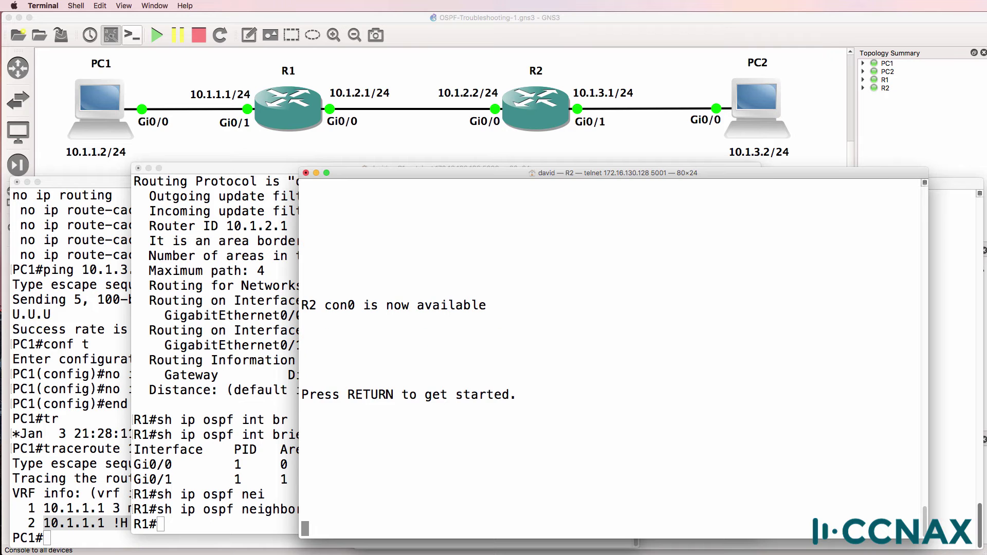
key(Return)
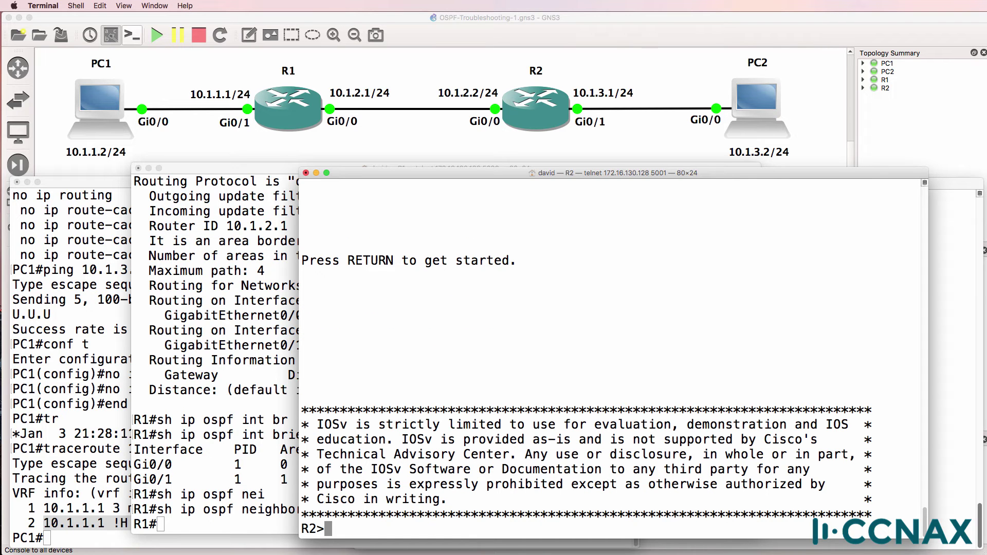
text(en)
key(Return)
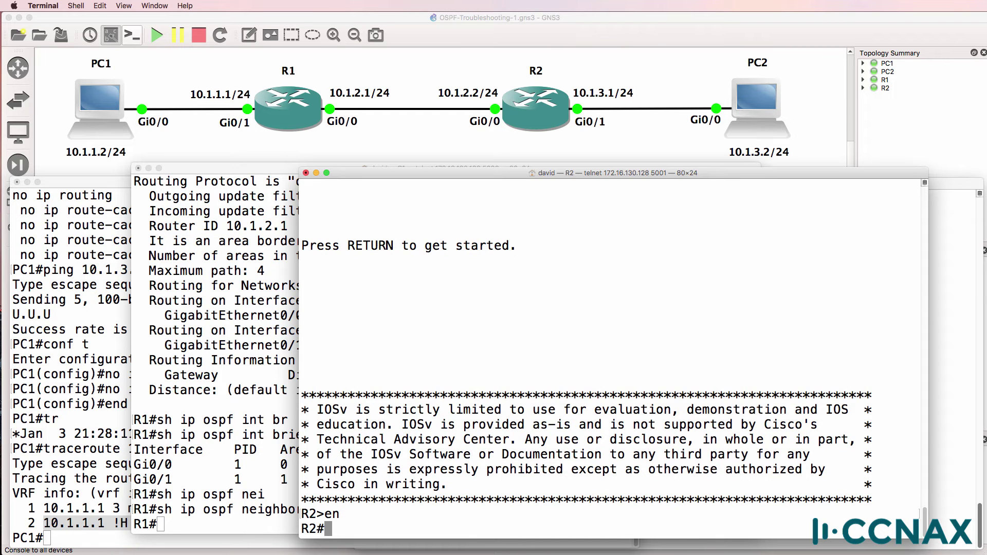
text(sh ip prot)
key(Return)
key(space)
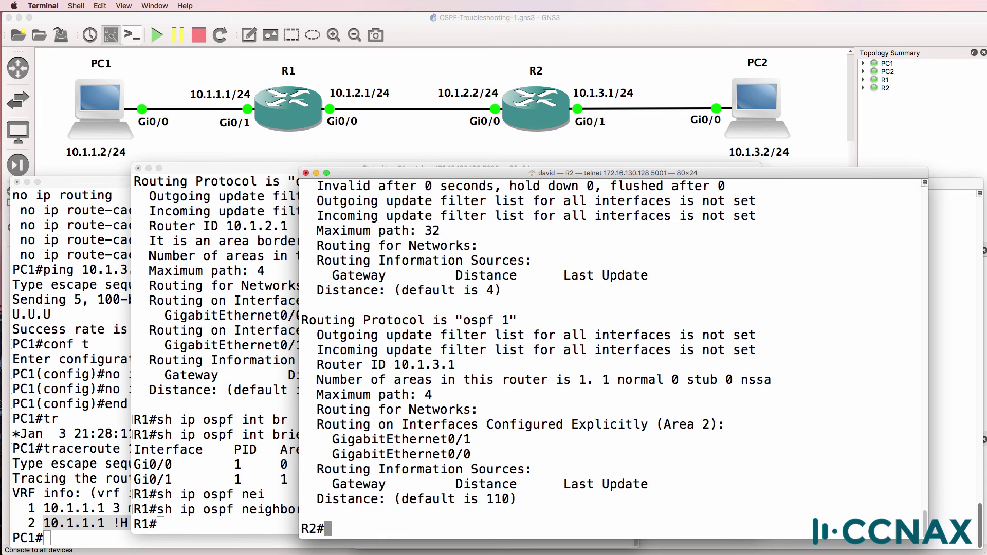
drag(464, 320, 517, 320)
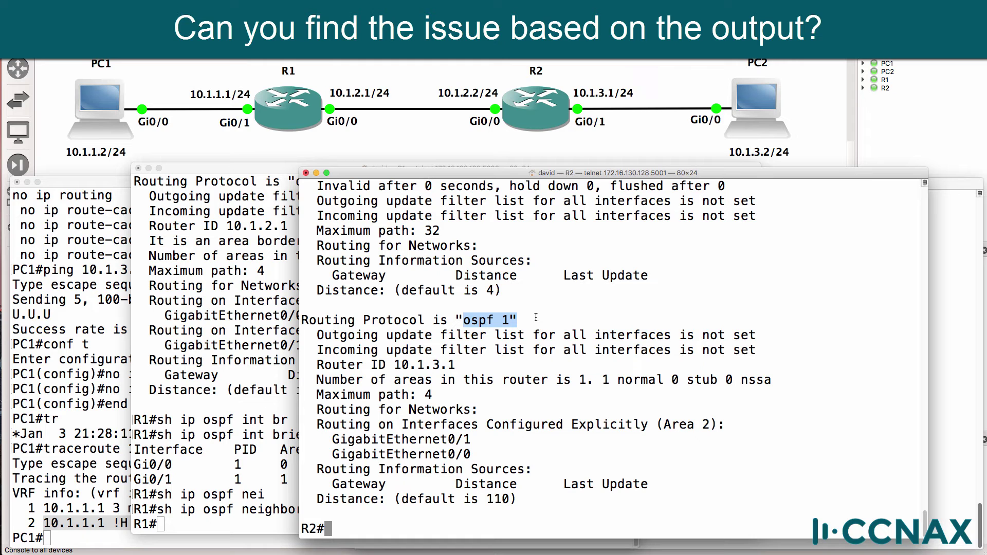
Run sh ip ospf int br on R2 and compare its Gi0/0 area 2 with R1's Gi0/0 area 0.
text(sh ip ospf)
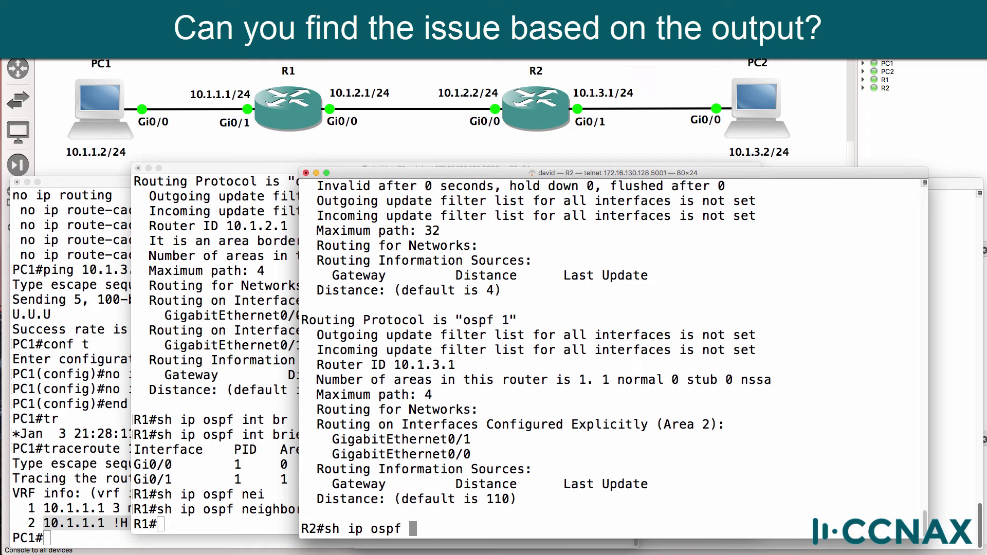
text( int br)
key(Return)
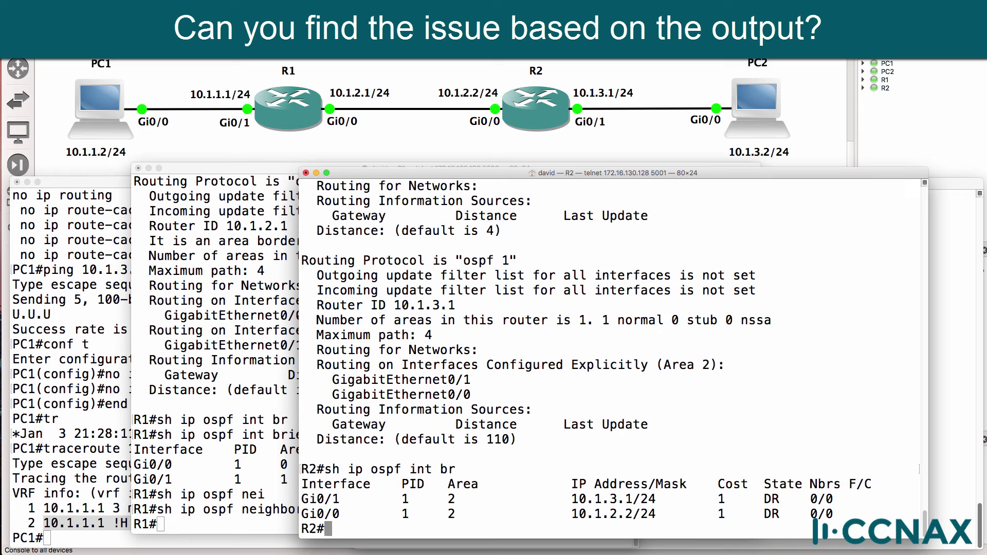
key(super+grave)
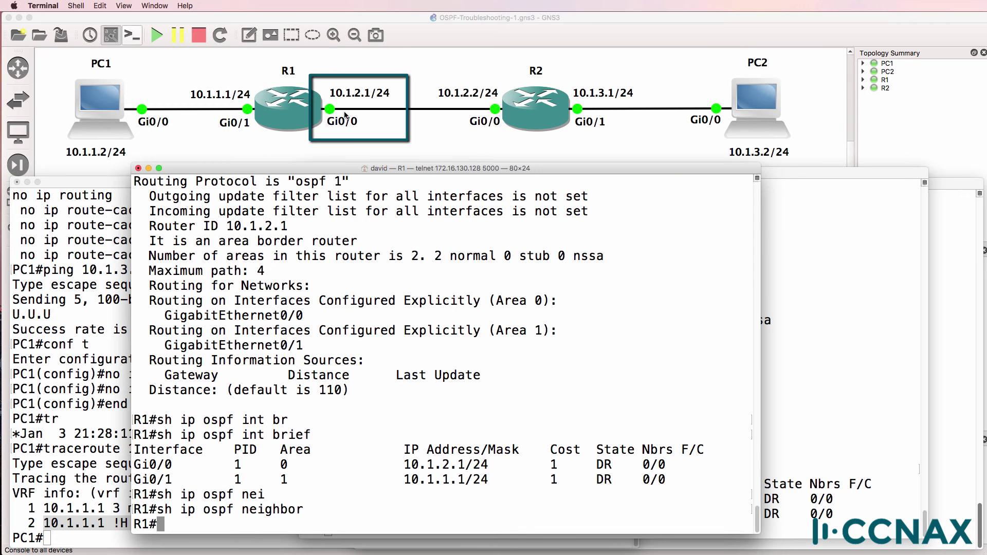
drag(281, 466, 313, 469)
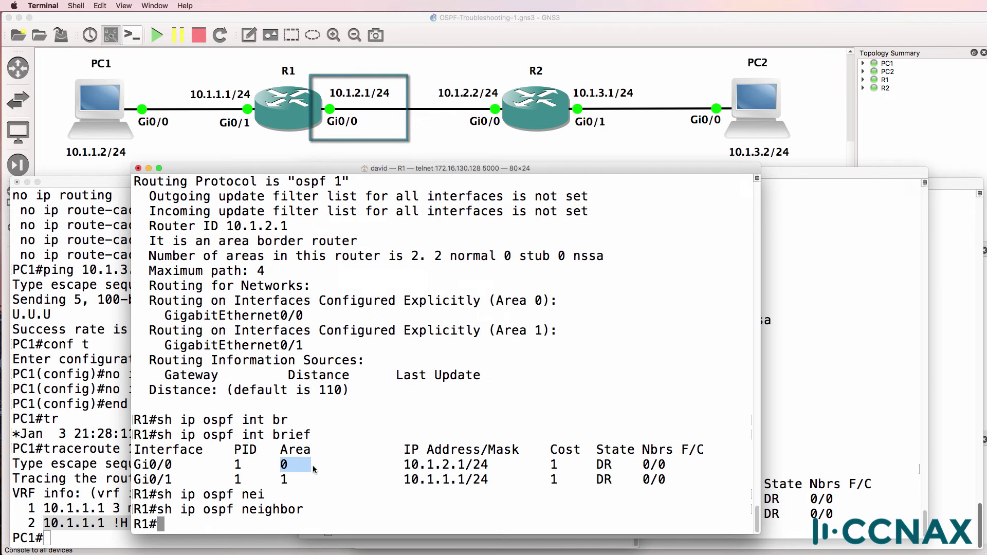
click(772, 303)
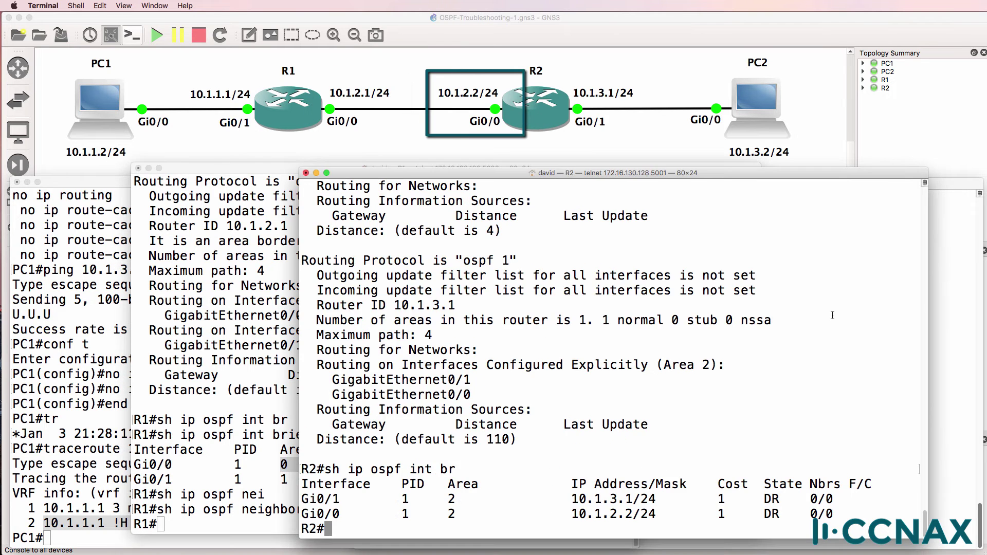
drag(349, 514, 301, 515)
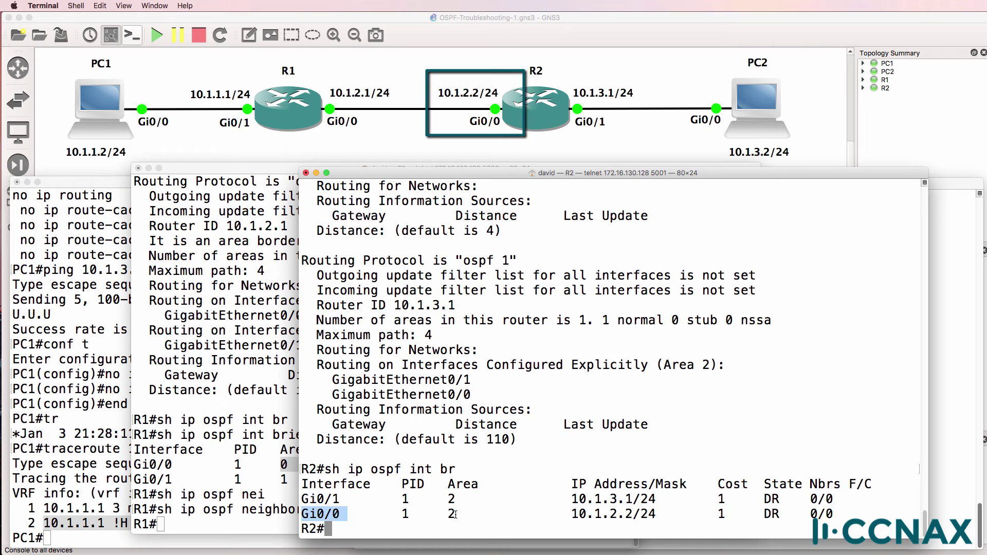
drag(449, 512, 456, 513)
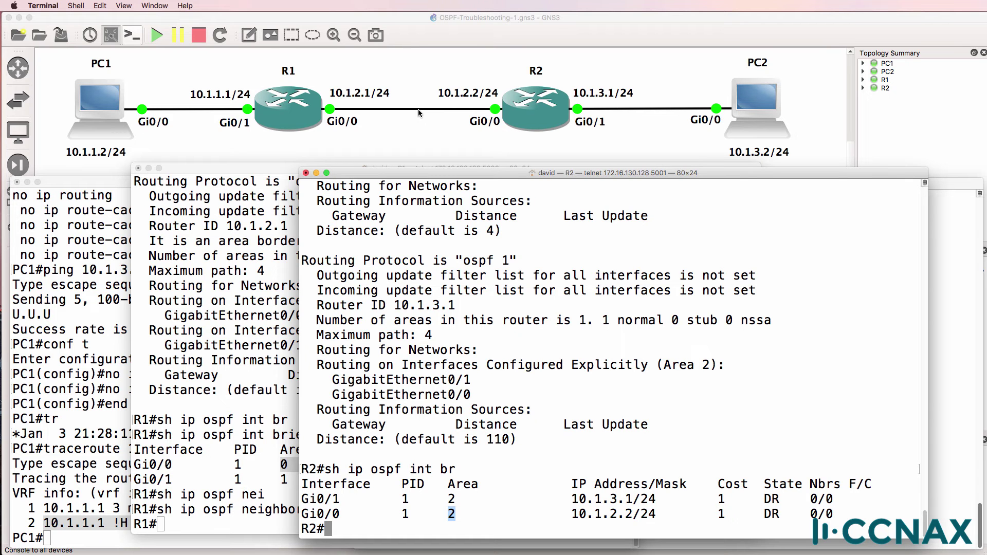
Show R2's Gi0/0 running config and highlight its ip ospf 1 area 2 line.
text(sh run i)
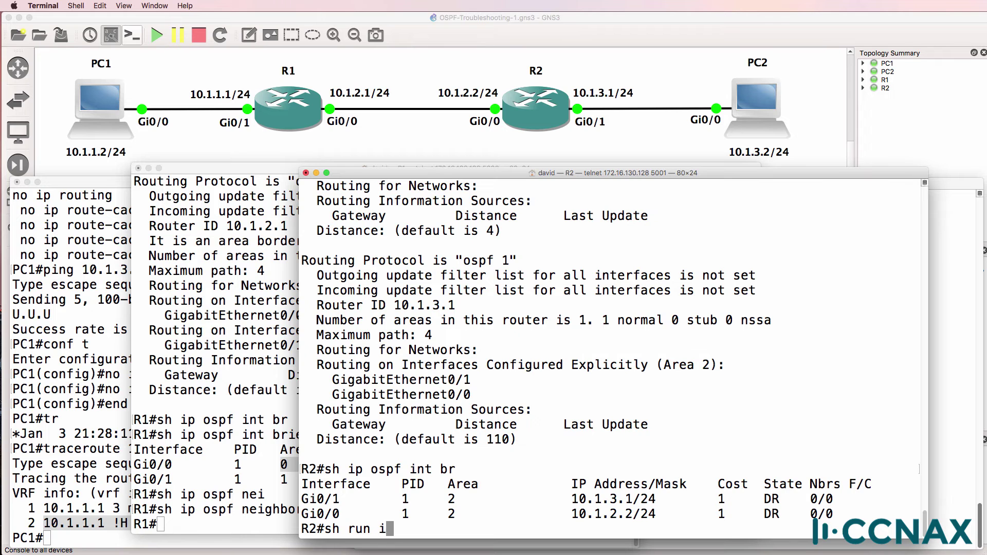
text(nt g0/0)
key(Return)
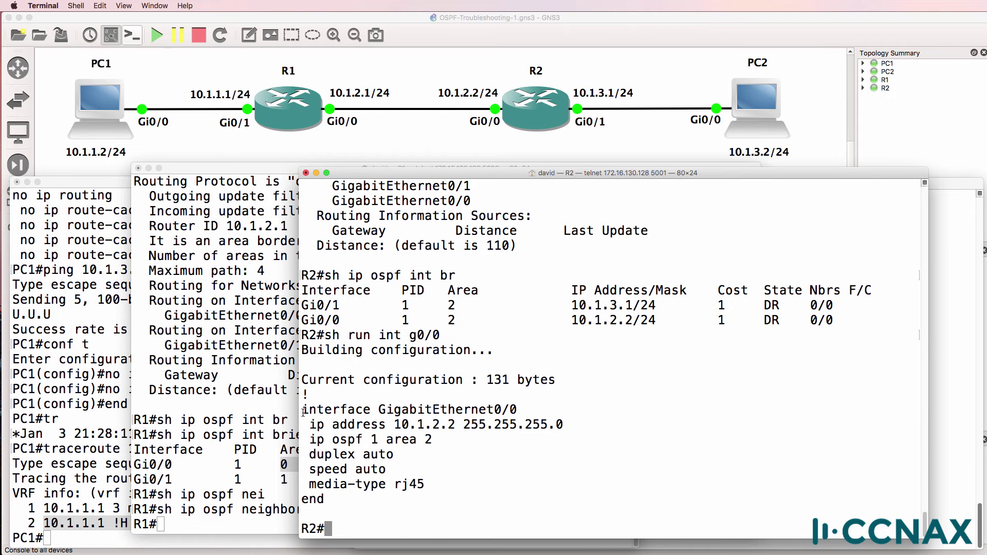
drag(304, 412, 569, 407)
drag(466, 437, 313, 440)
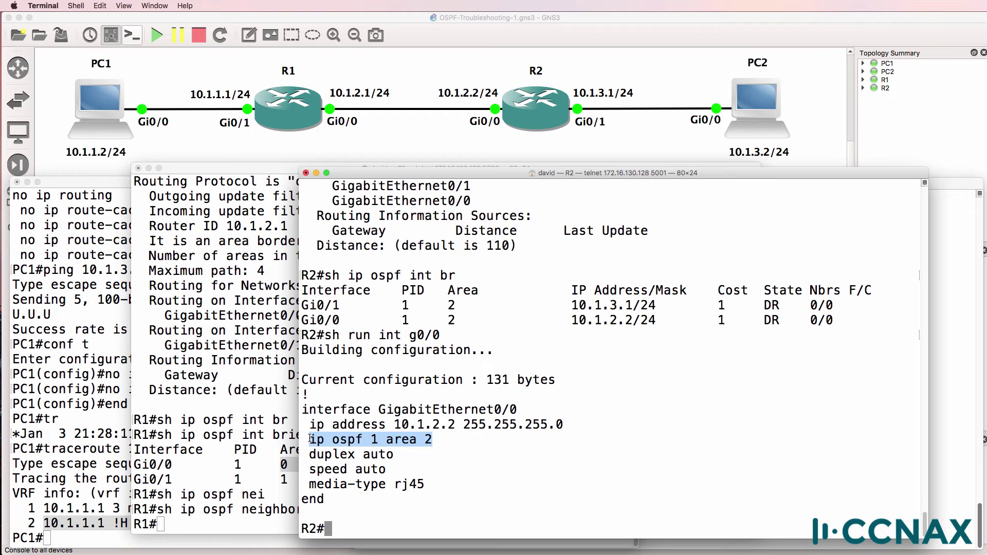
Show R1's Gi0/0 running config and highlight its ip ospf 1 area 0 line.
click(209, 448)
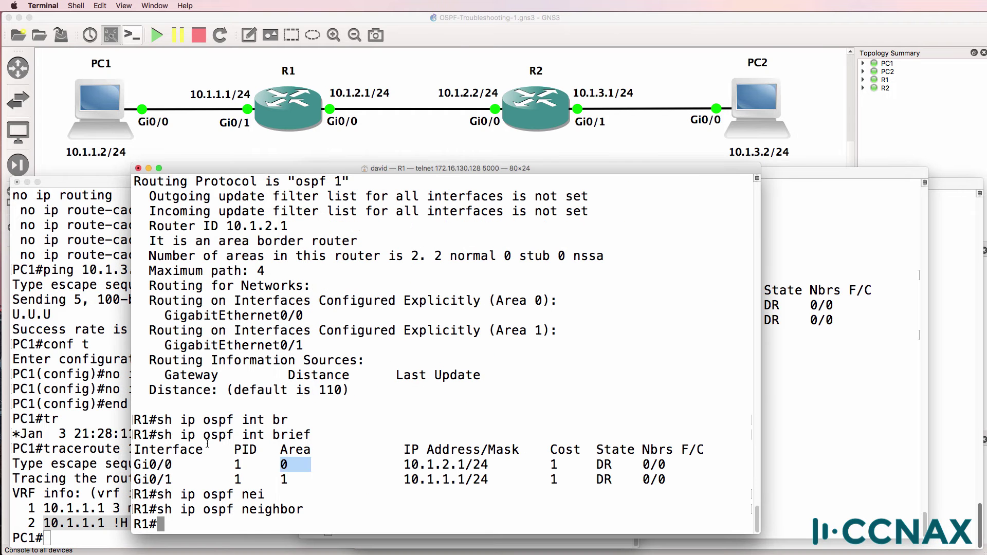
text(sh run int g0/0)
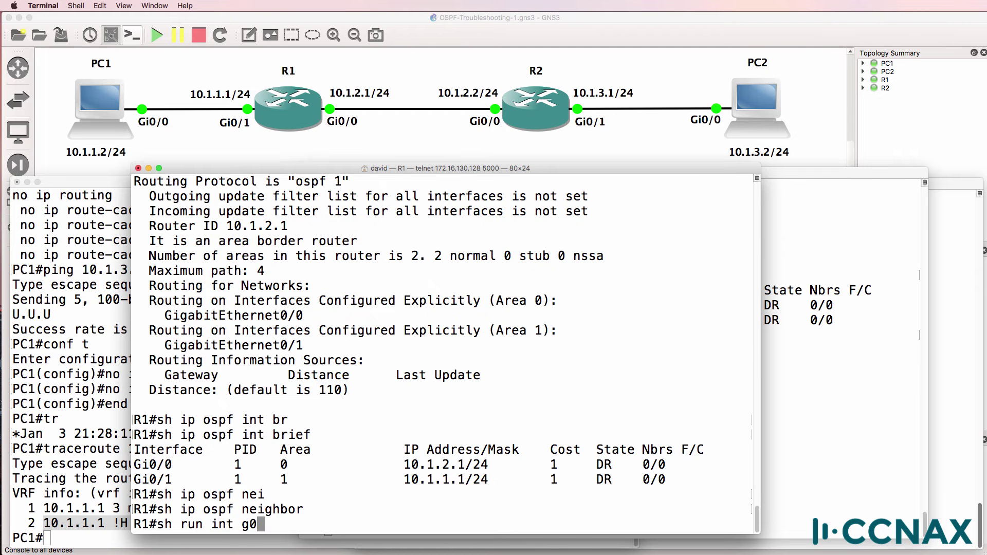
key(Return)
drag(142, 435, 277, 432)
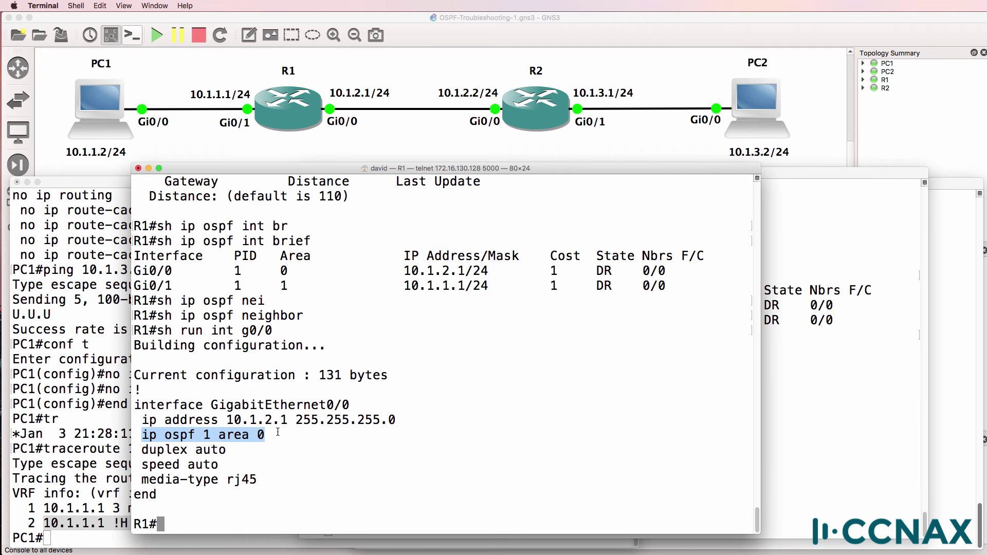
In R2's configuration mode, set interface Gi0/0 to ip ospf 1 area 0.
click(809, 315)
text(conf t)
key(Return)
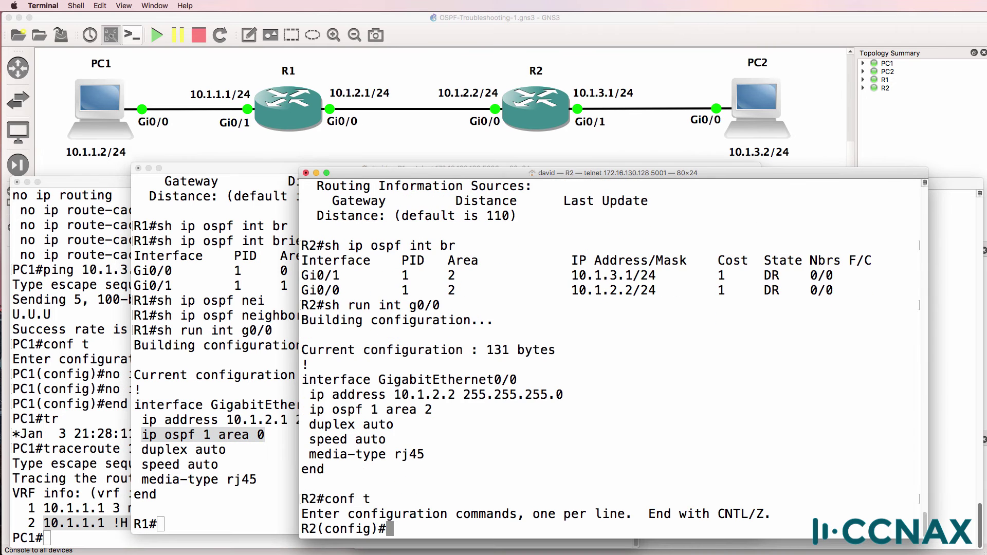
text(int g0/0)
key(Return)
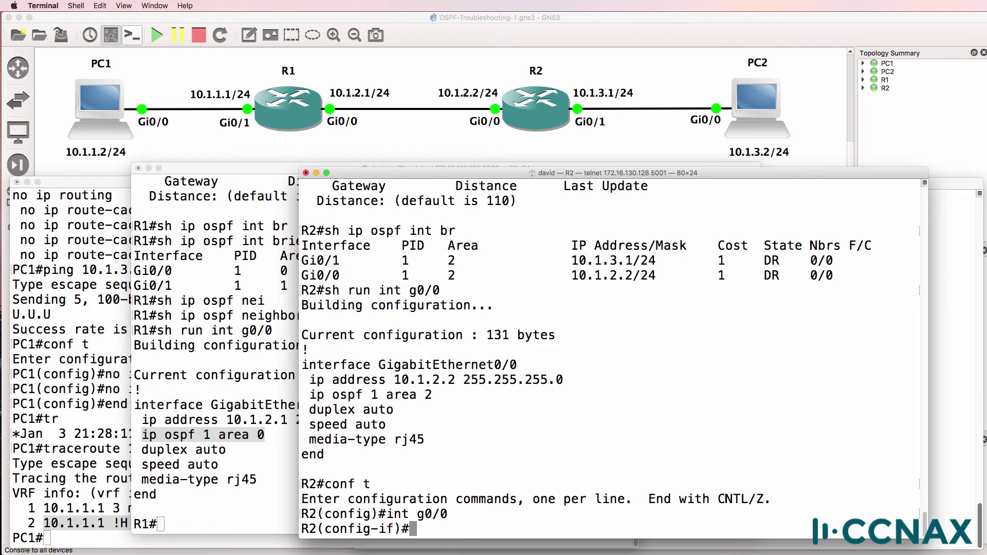
text(ip ospf 1 area 0)
key(Return)
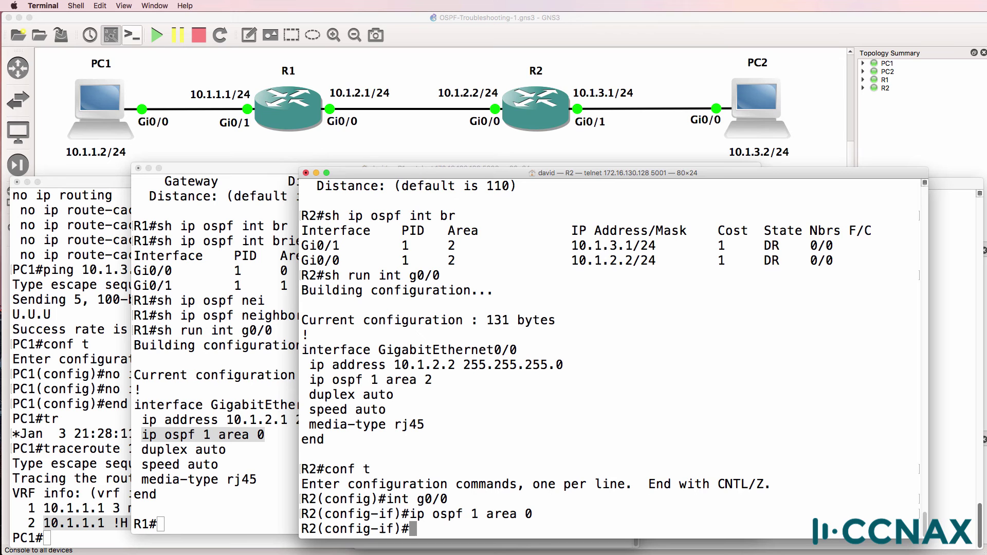
text(do sh run int g0/0)
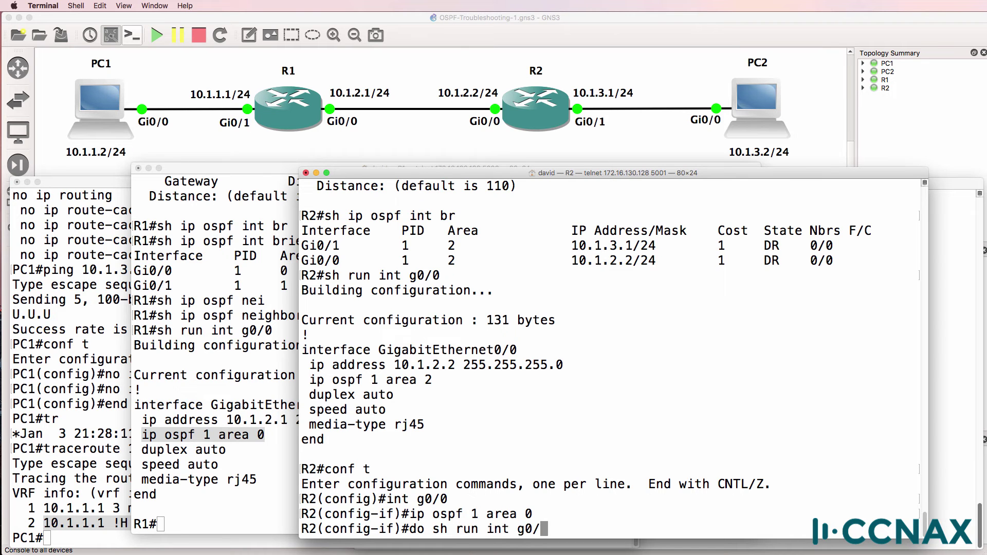
Confirm R2's Gi0/0 config reads area 0 and the OSPF interface brief lists it in area 0.
key(Return)
drag(433, 440, 296, 440)
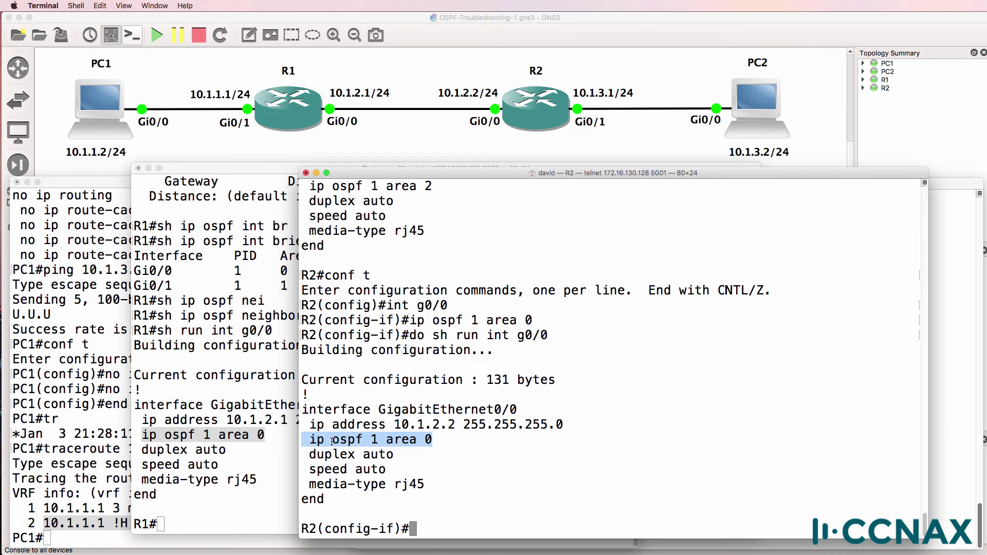
text(end)
key(Return)
text(sh ip sop)
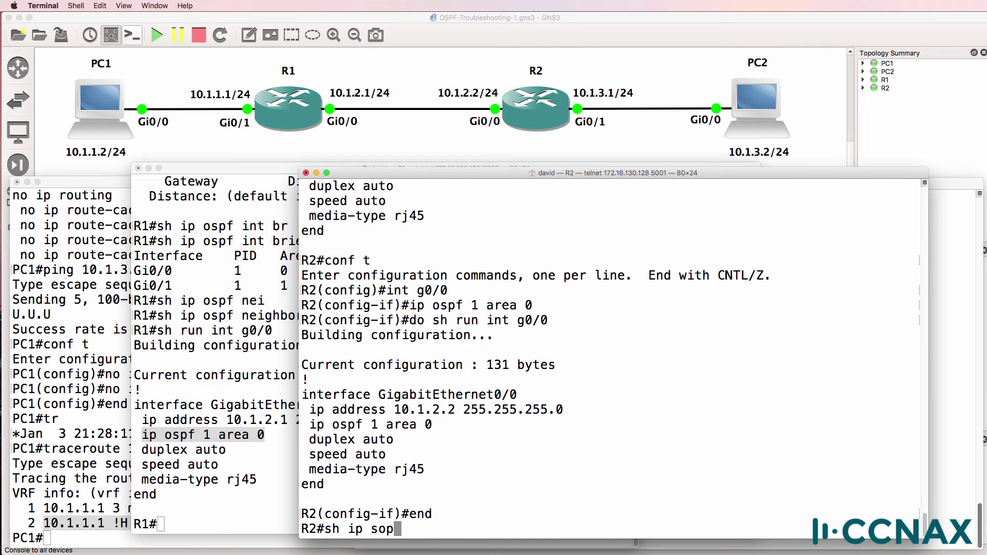
key(BackSpace)
key(BackSpace)
key(BackSpace)
text(ospf int br)
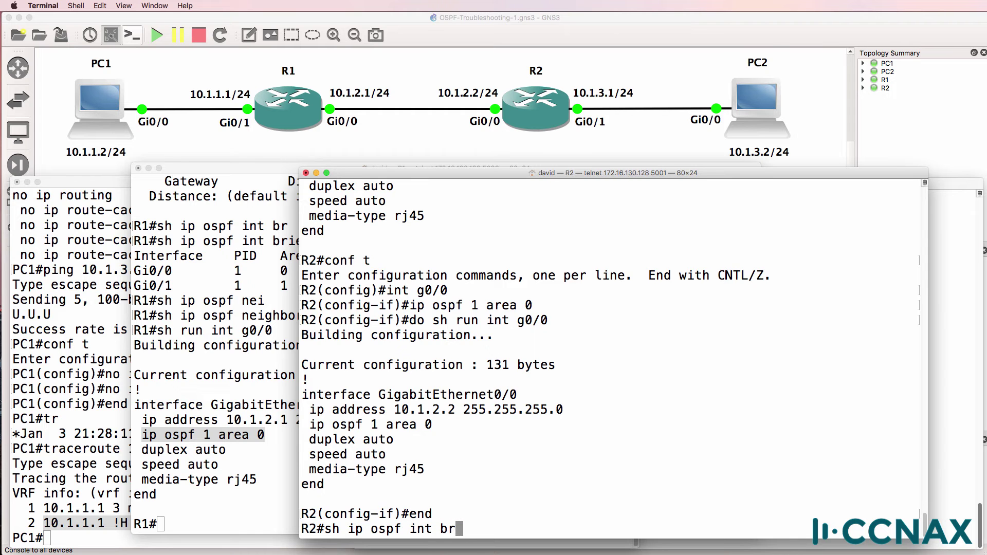
text(i)
key(Tab)
key(Return)
drag(455, 499, 303, 498)
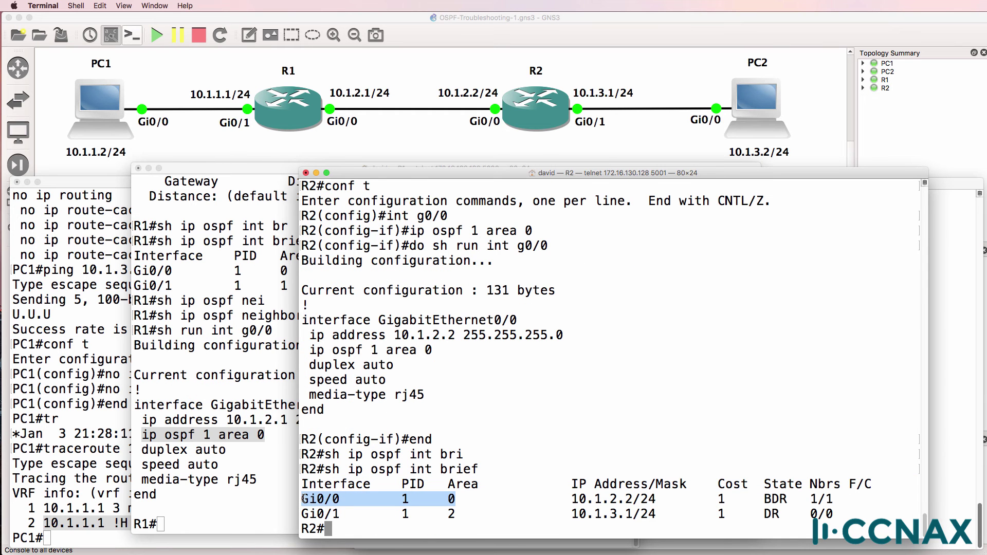
Review show ip protocols on R2 for its area 0 and area 2 interfaces.
text(sh ip prot)
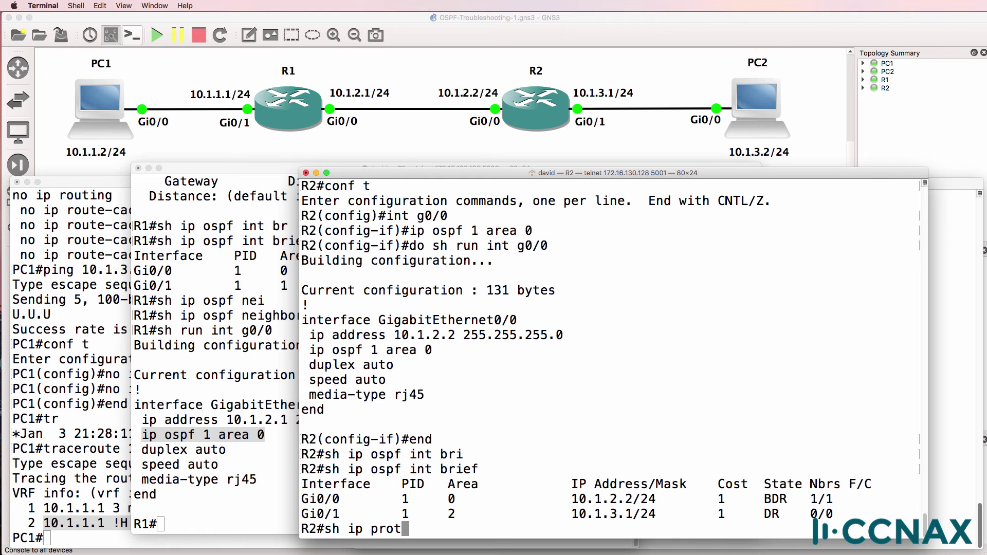
key(Return)
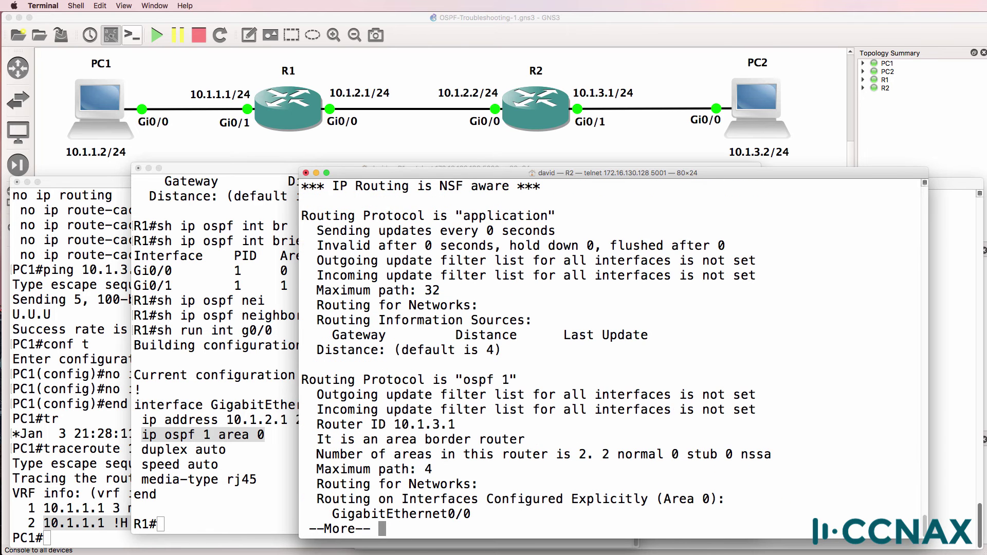
key(space)
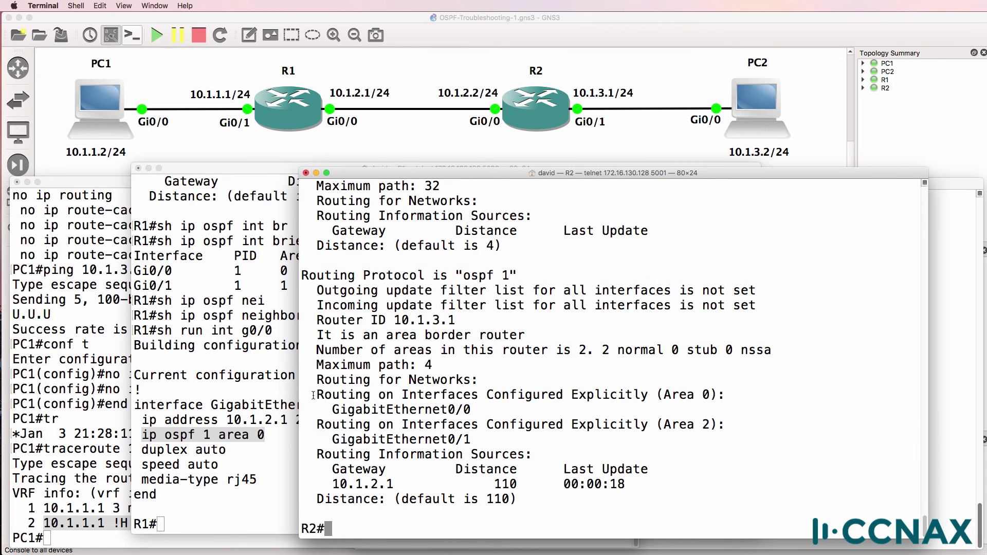
drag(311, 394, 503, 403)
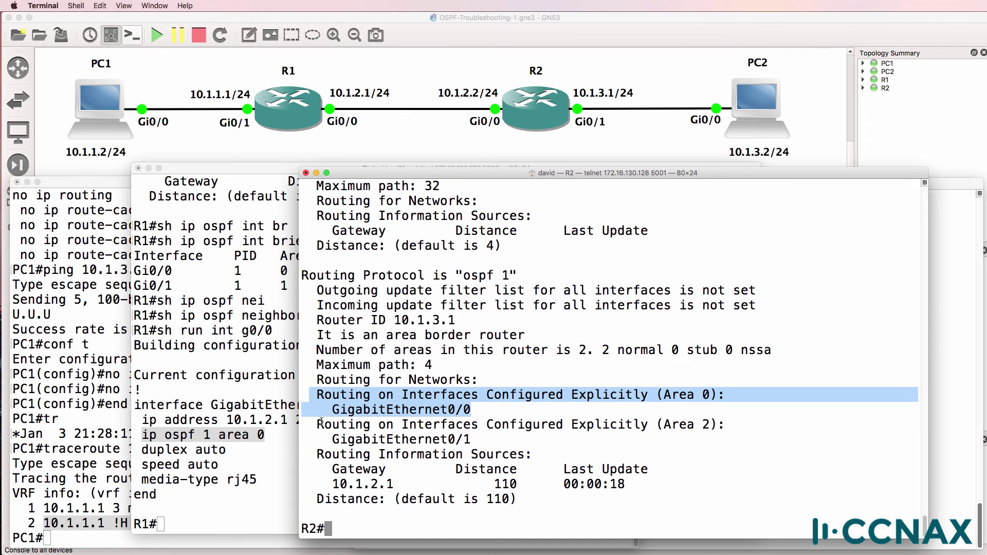
drag(310, 424, 479, 441)
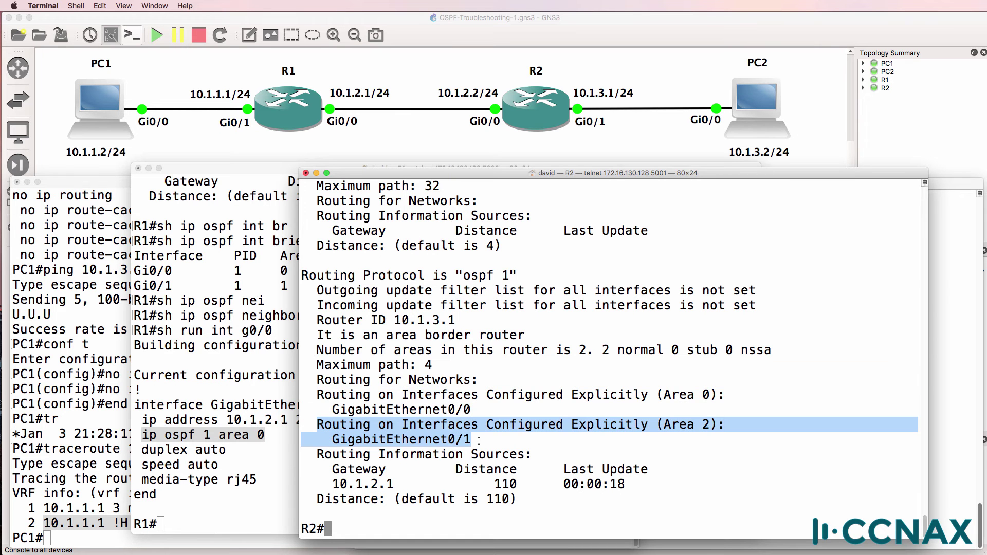
click(503, 441)
List R2's OSPF neighbors, showing 10.1.2.1 in FULL/DR state.
text(sh )
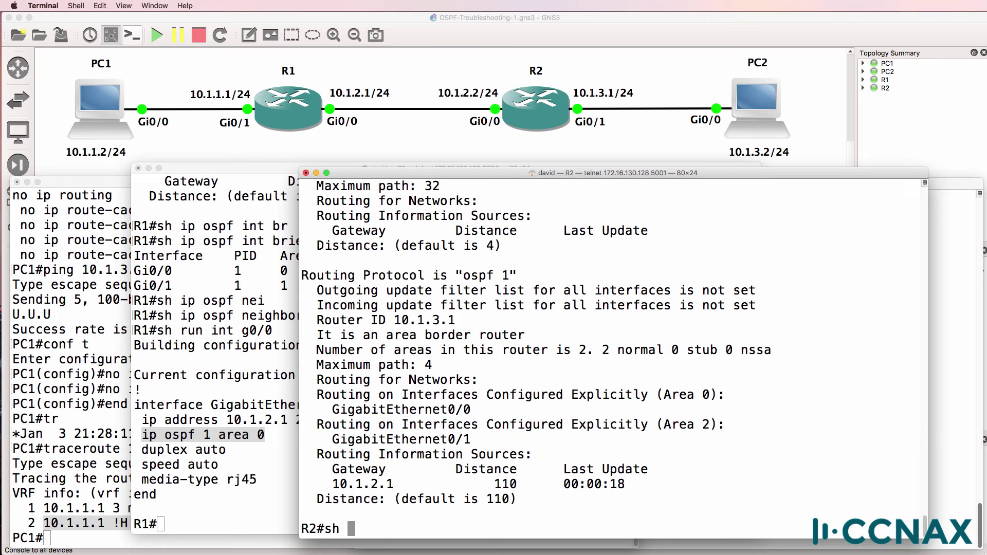
text(ip ospf nei)
key(Tab)
key(Return)
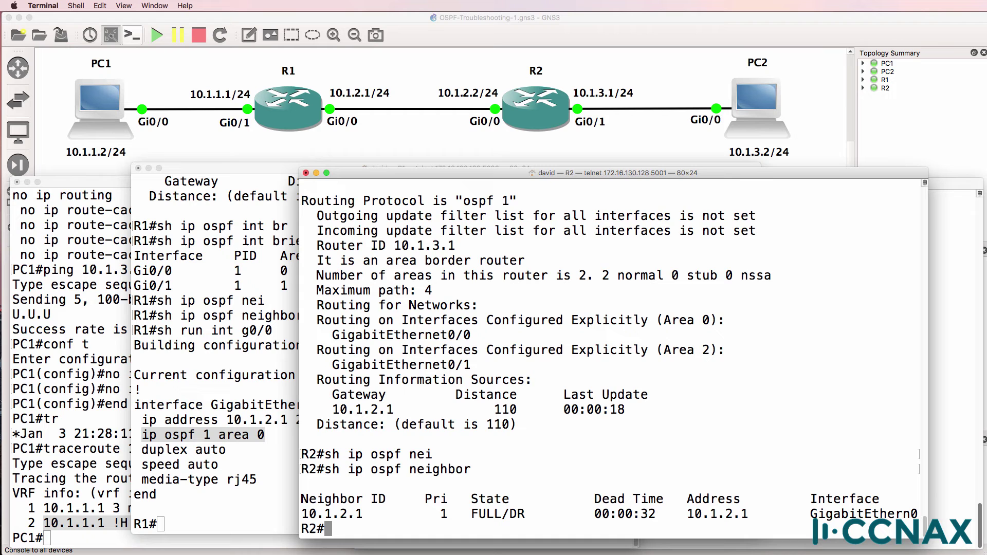
In R1's config mode, filter the running config for log lines, revealing no logging console.
click(276, 427)
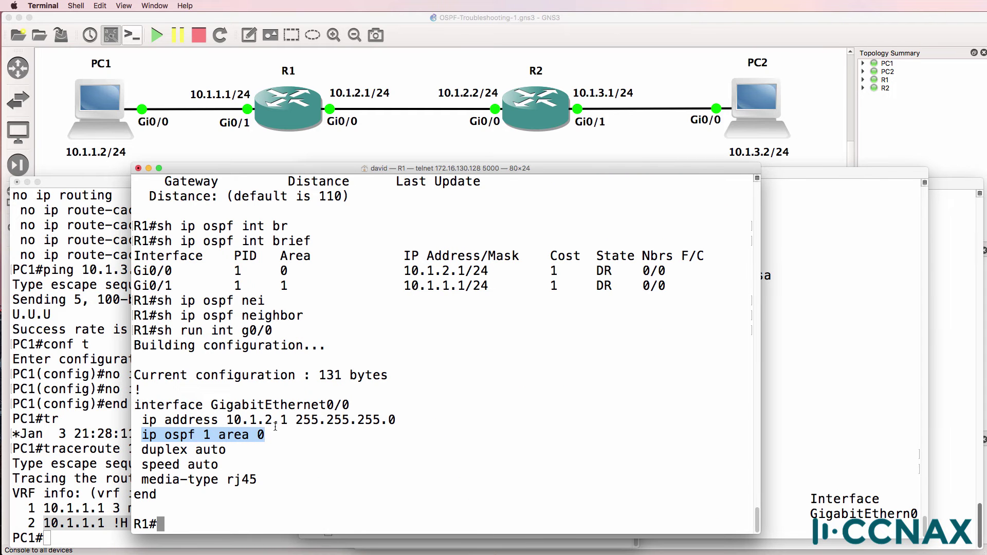
text(conf t)
key(Return)
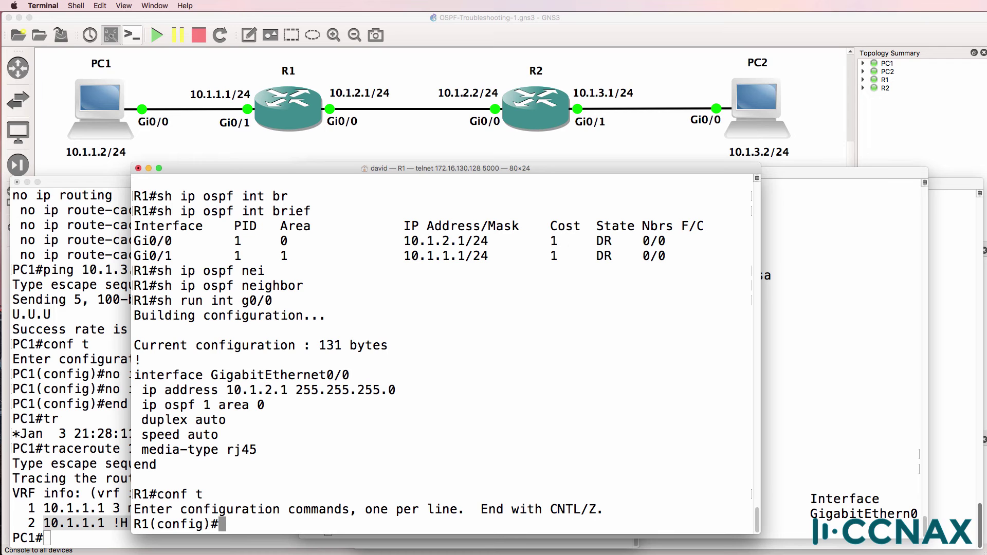
text(do sh run | i log)
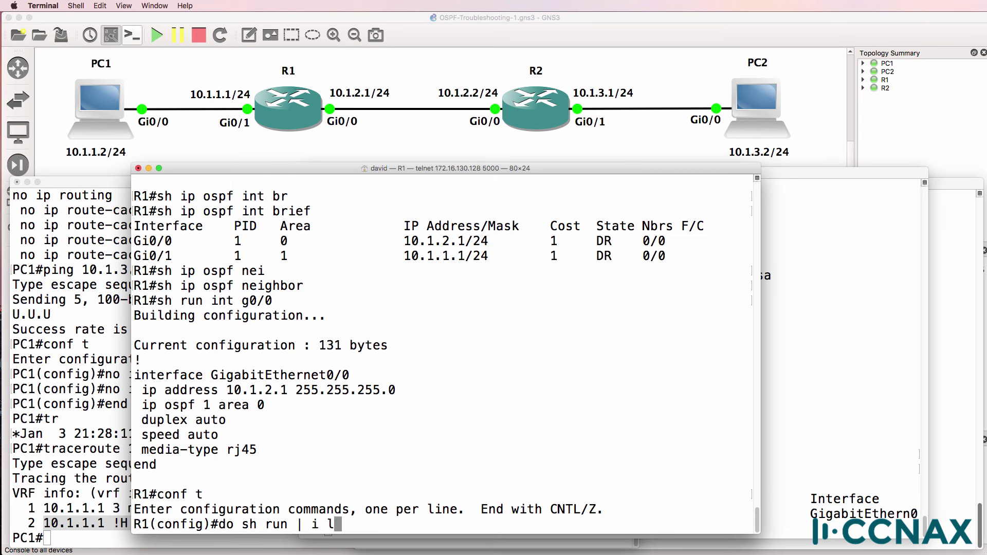
key(Return)
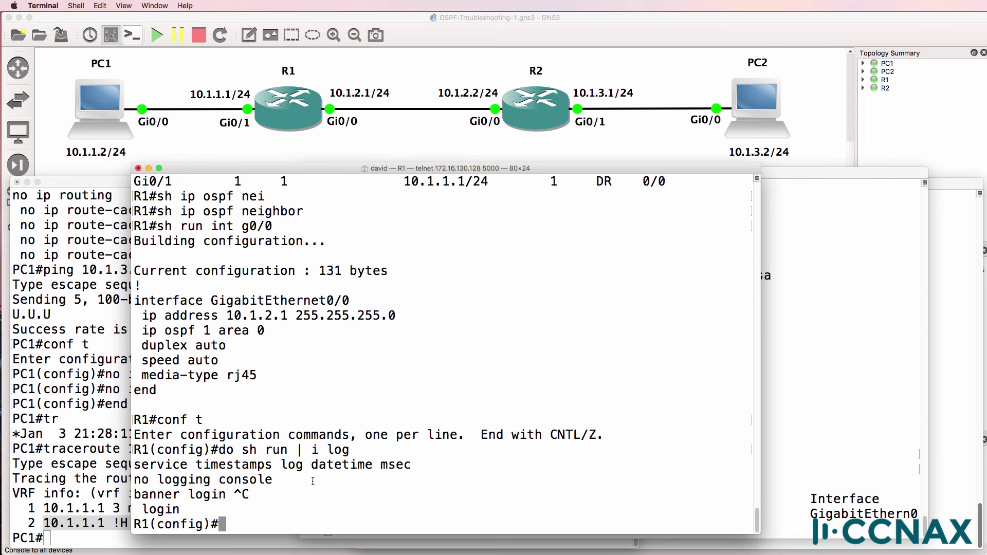
drag(268, 481, 135, 480)
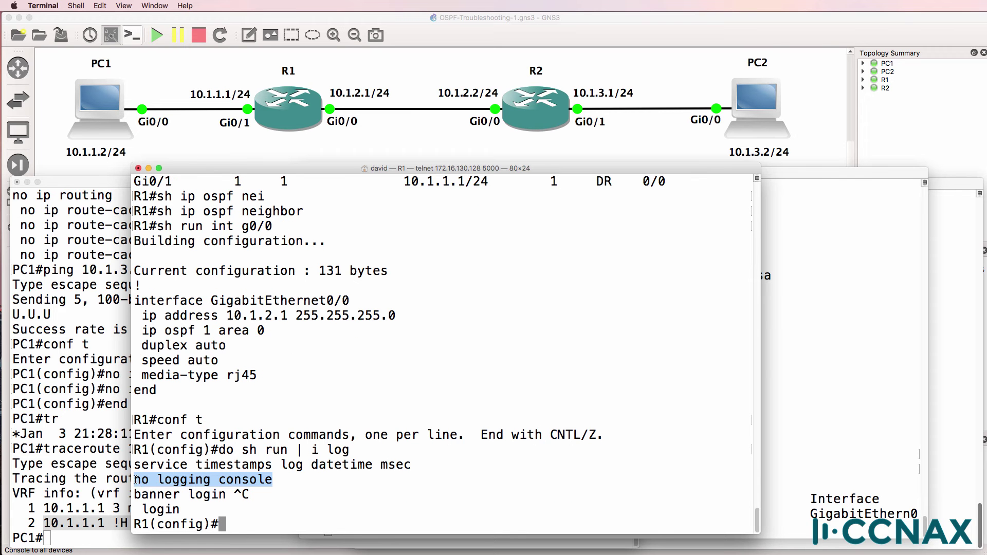
Re-enable logging console on R1.
text(logg)
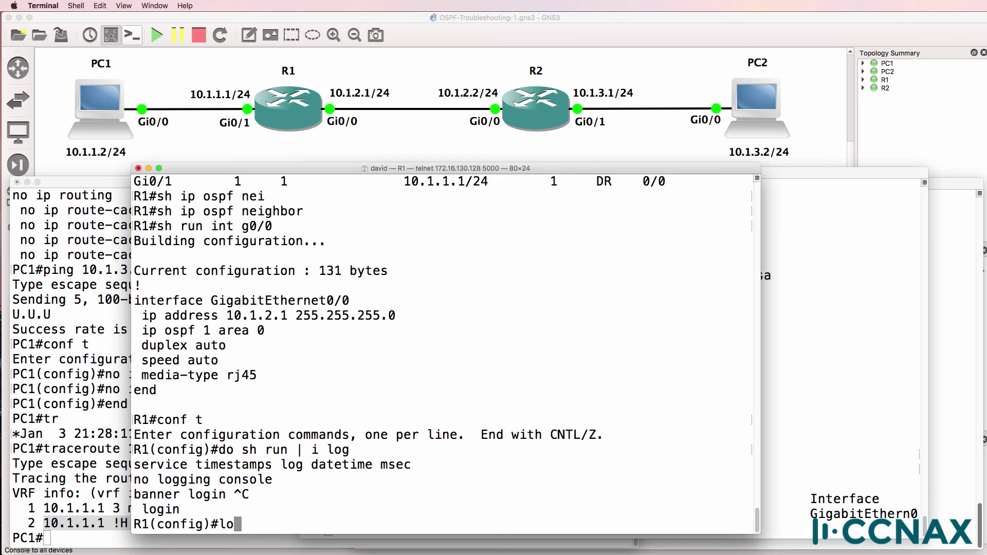
key(Tab)
text(con)
key(Tab)
key(Return)
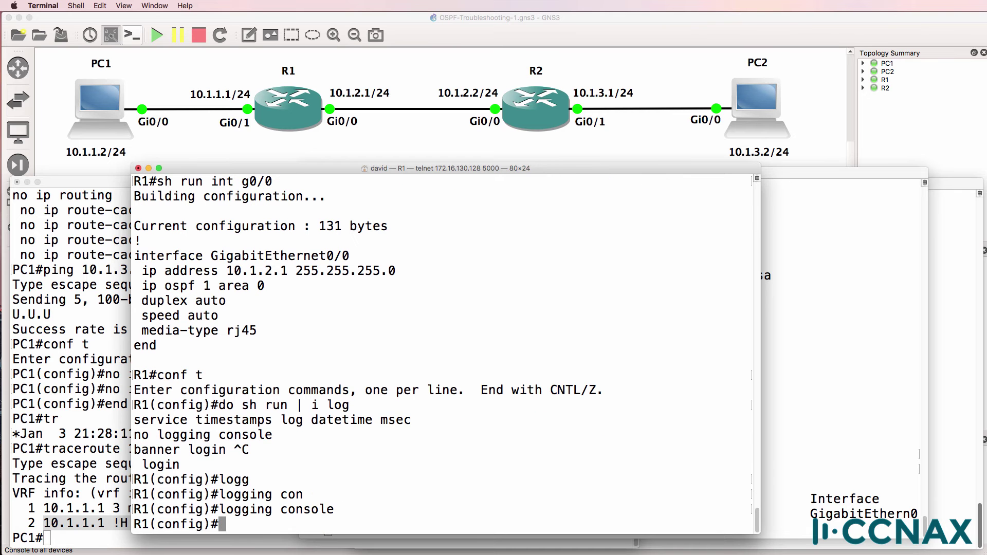
Enter configuration mode on R2 and apply the no logging console command.
key(super+grave)
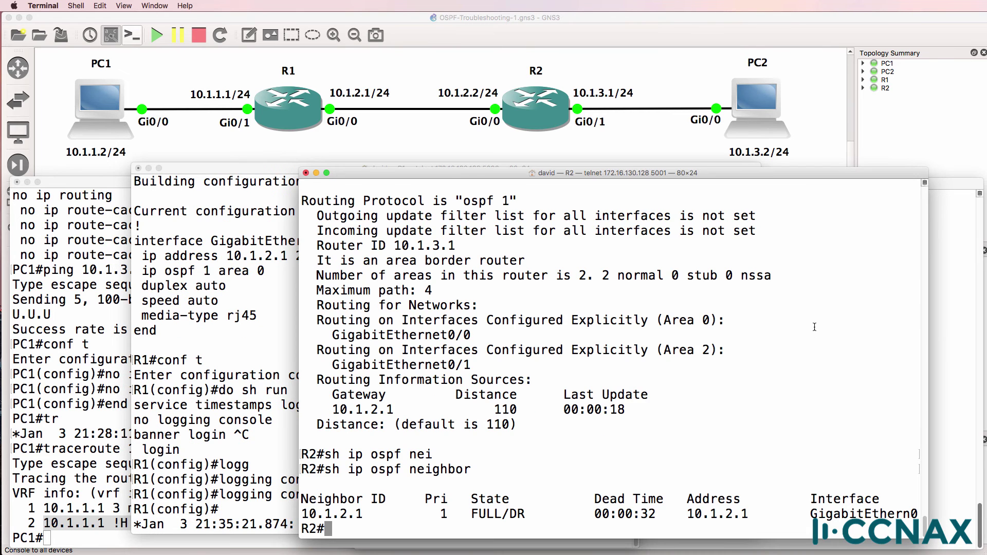
text(conf t)
key(Return)
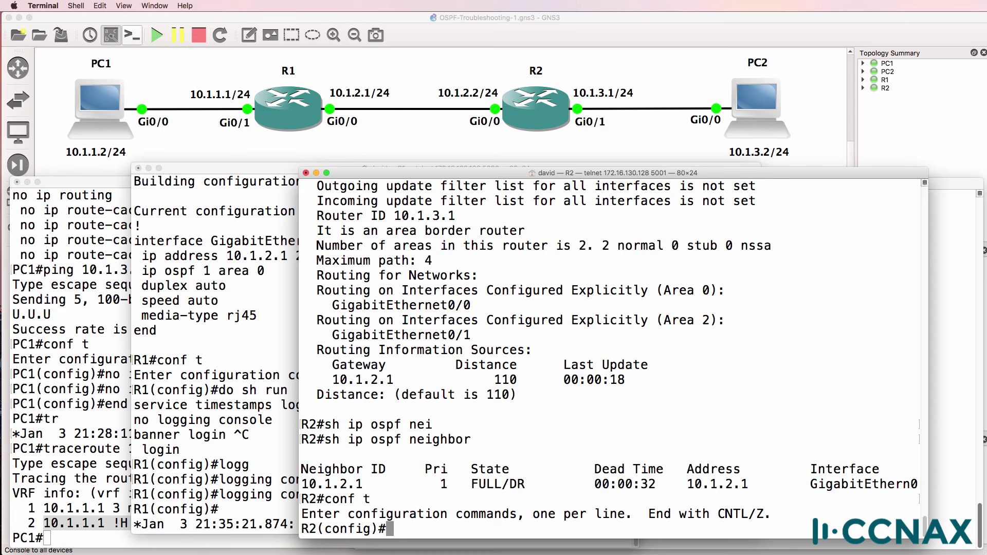
text(no log)
key(Tab)
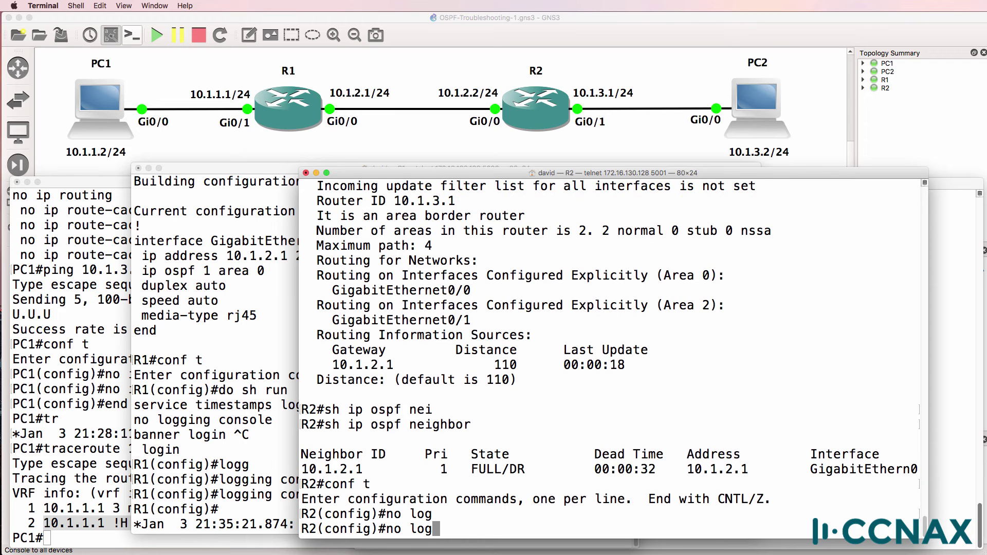
text(g)
key(Tab)
text(con)
key(Tab)
key(Return)
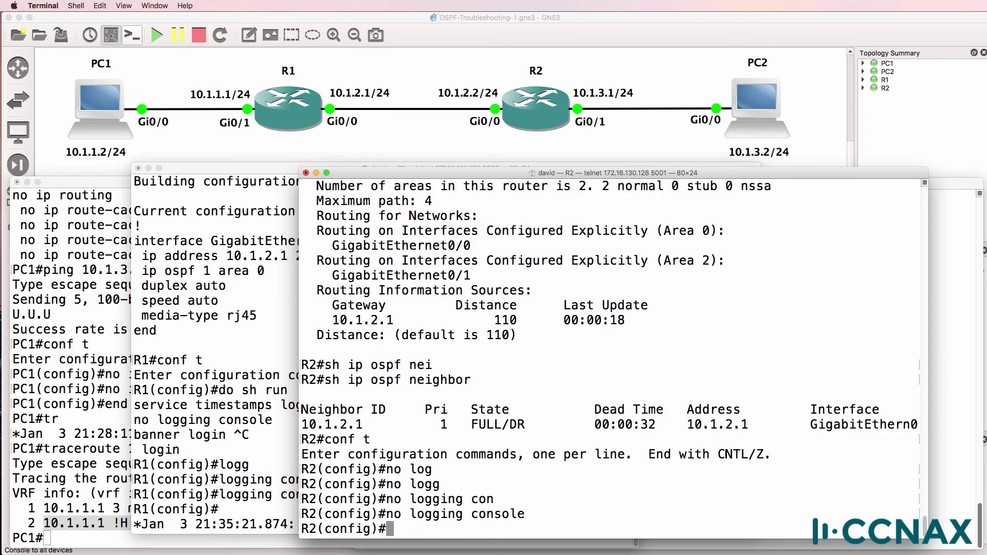
Shut down R2's interface Gi0/0 and exit interface configuration.
text(int g0/0)
key(Return)
text(shut)
key(Return)
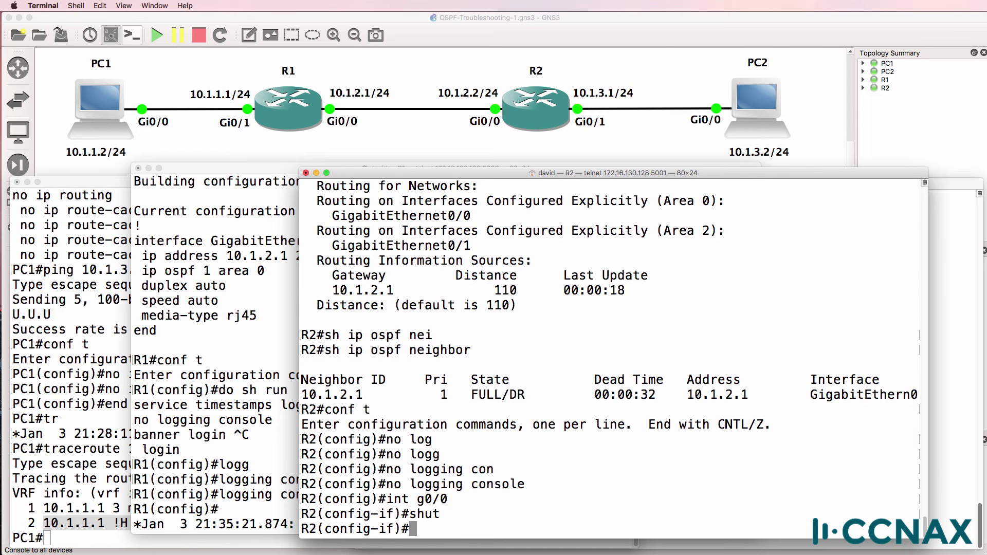
text(eixt)
key(Return)
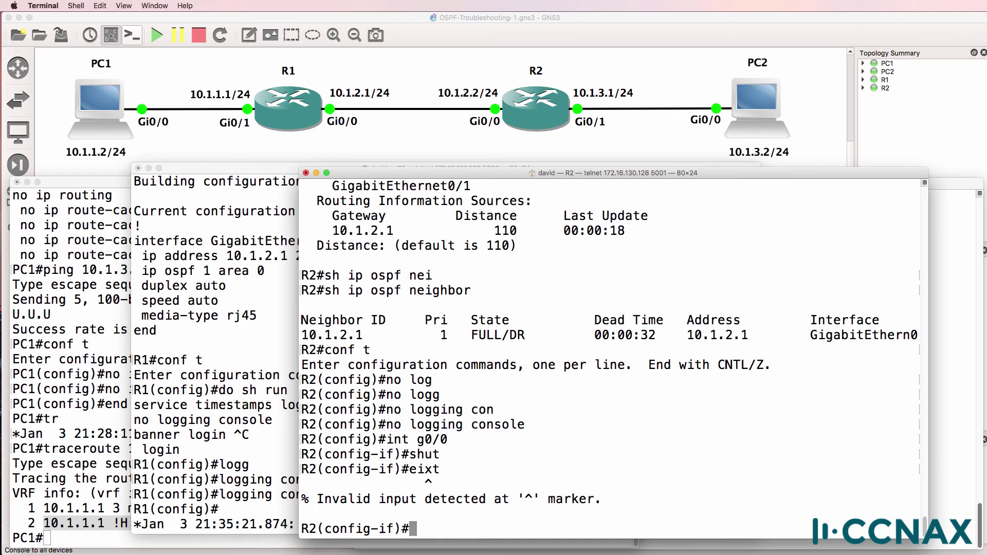
text(exit)
key(Return)
Turn console logging back on for R2 by removing the 'no' from the recalled command.
key(Up)
key(Up)
key(Up)
key(Up)
key(Up)
key(ctrl+a)
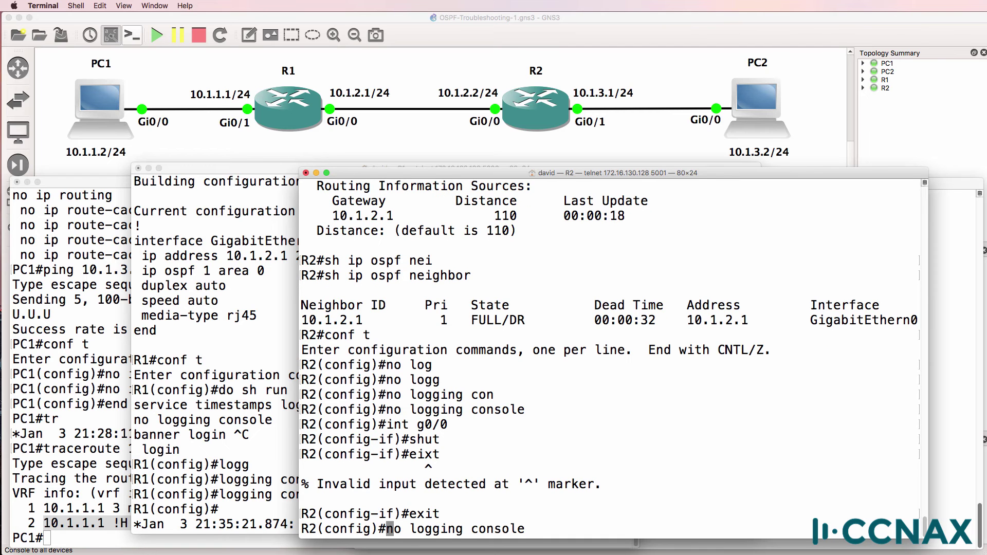
key(ctrl+d)
key(ctrl+d)
key(ctrl+d)
key(Return)
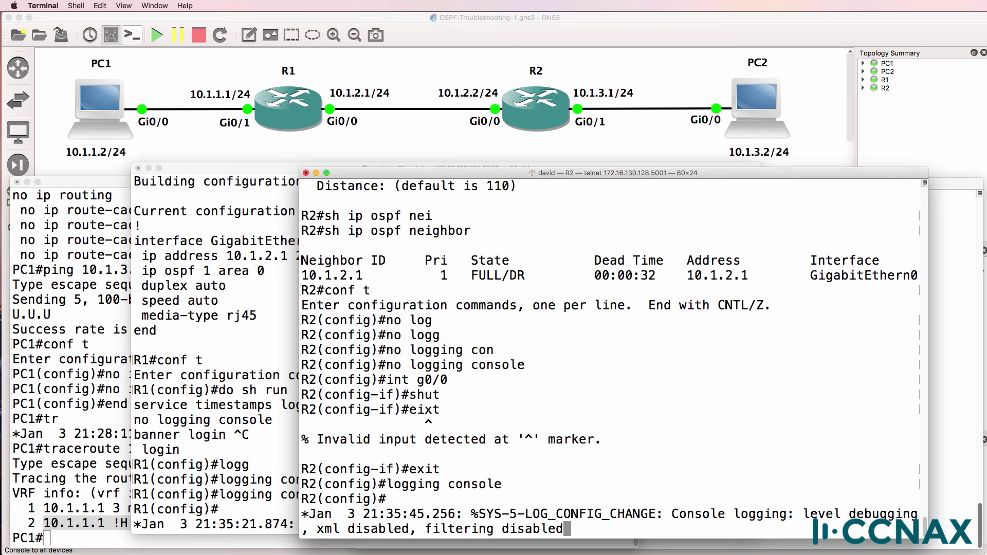
key(Return)
Bounce R2's Gi0/0 with shut and no shut.
text(int g0/0)
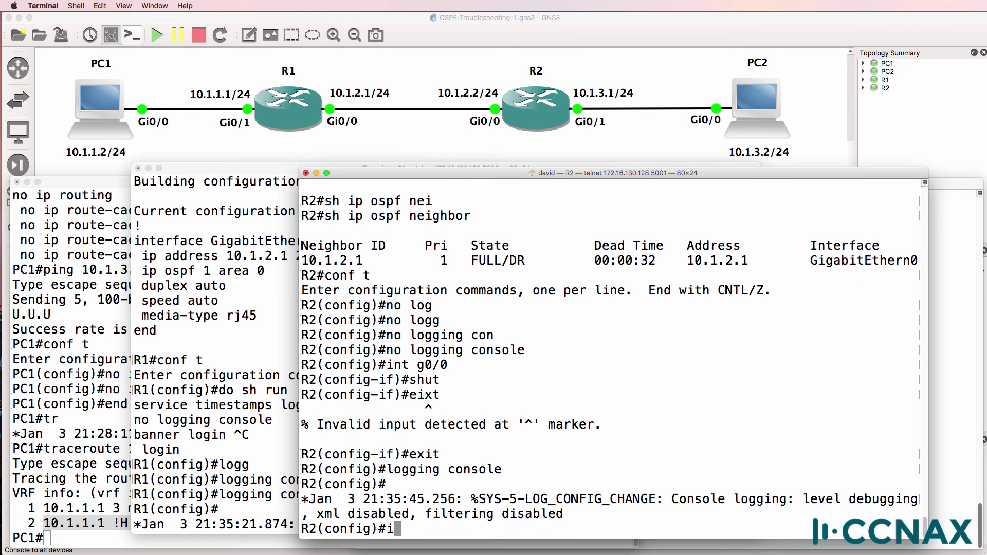
key(Return)
text(shut)
key(Return)
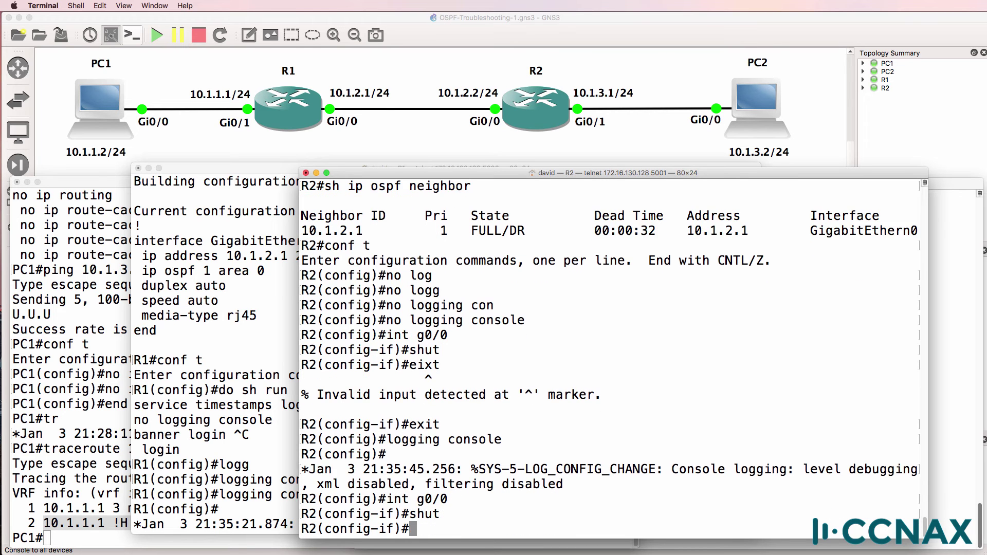
text(no shut)
key(Return)
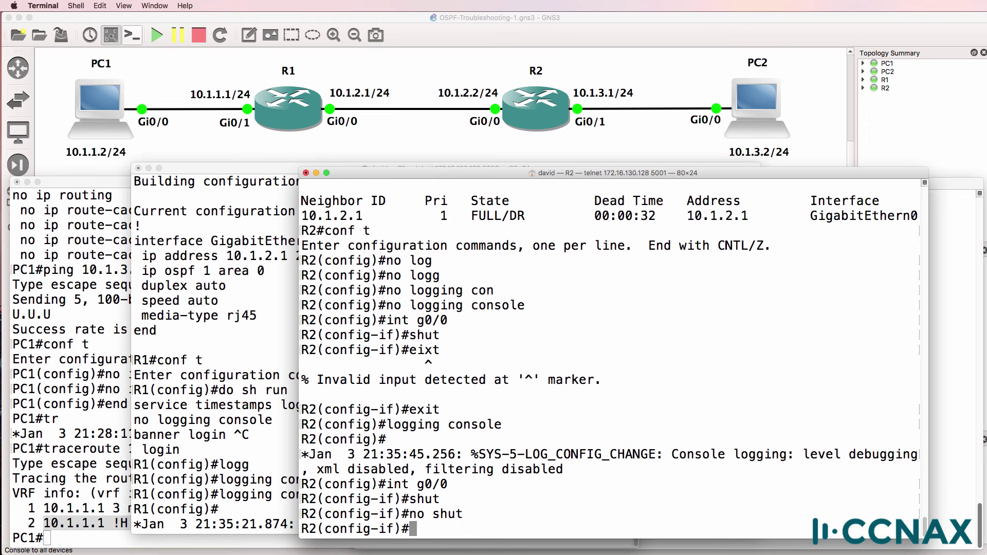
Exit config mode on R2 and enable terminal monitor to watch the adjacency go LOADING to FULL.
text(end)
key(Return)
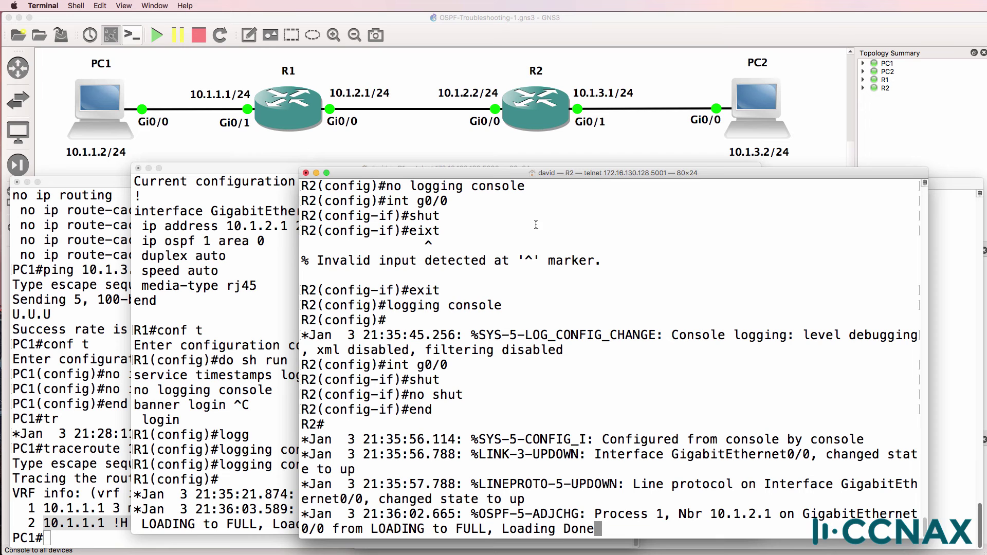
drag(302, 515, 607, 535)
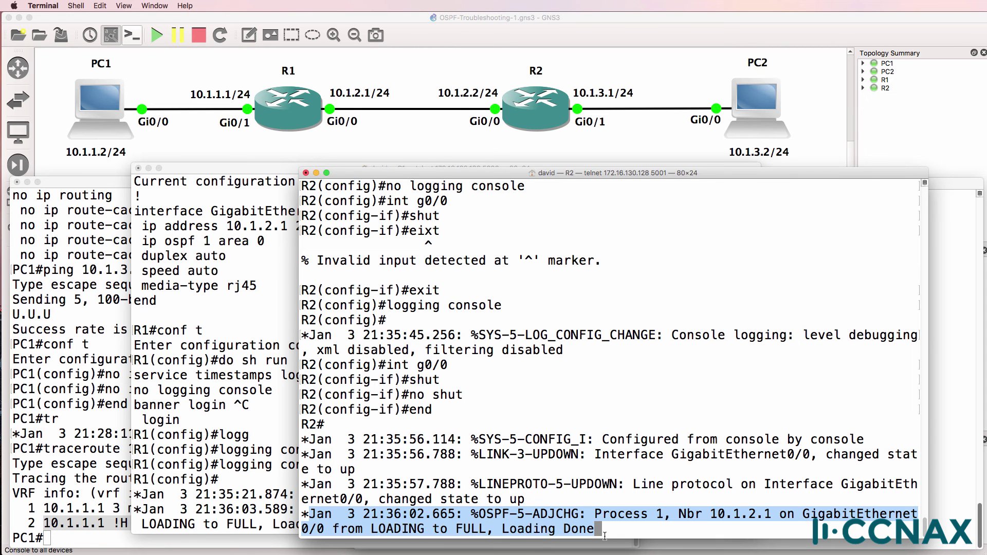
key(Return)
text(term mon)
key(Return)
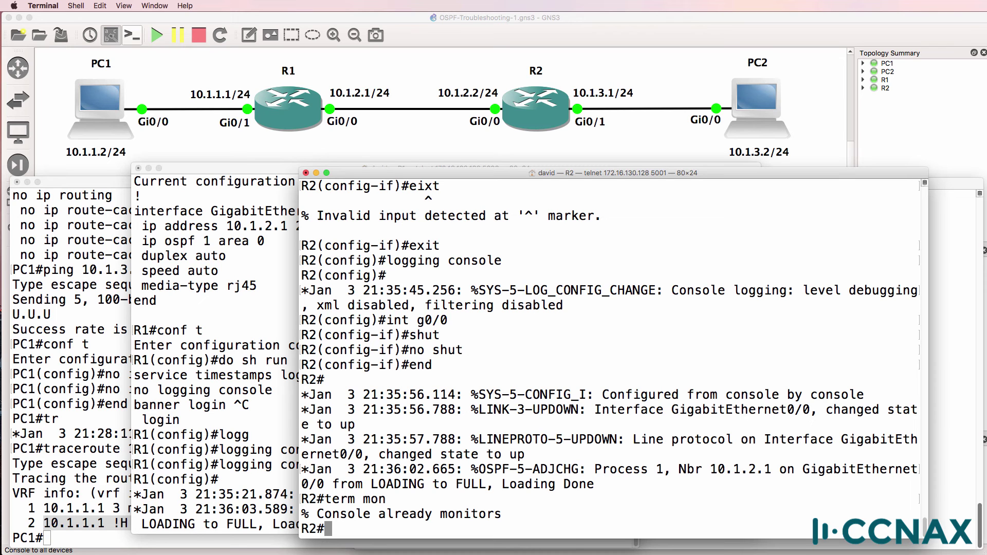
drag(371, 484, 531, 484)
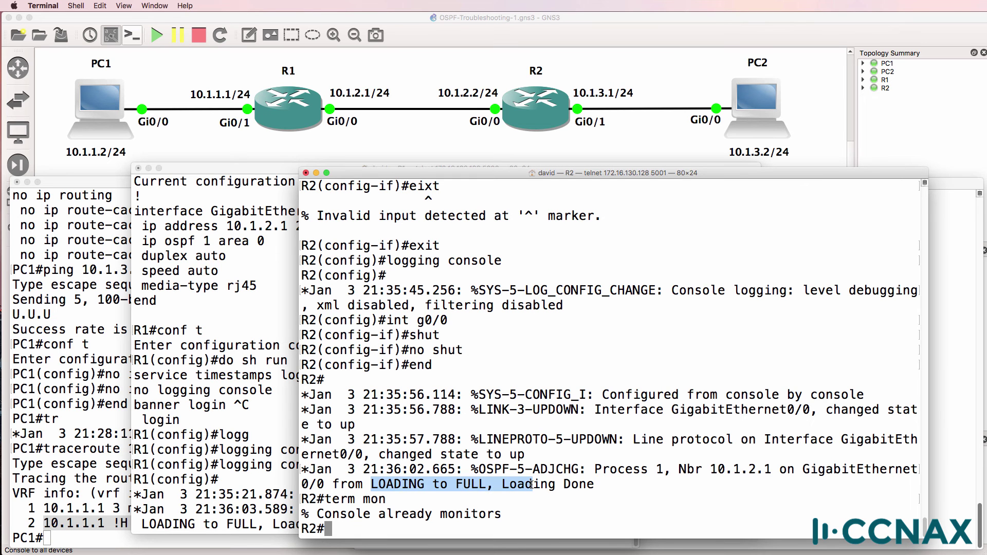
Show R2's OSPF neighbor table.
text(sh ip sopf)
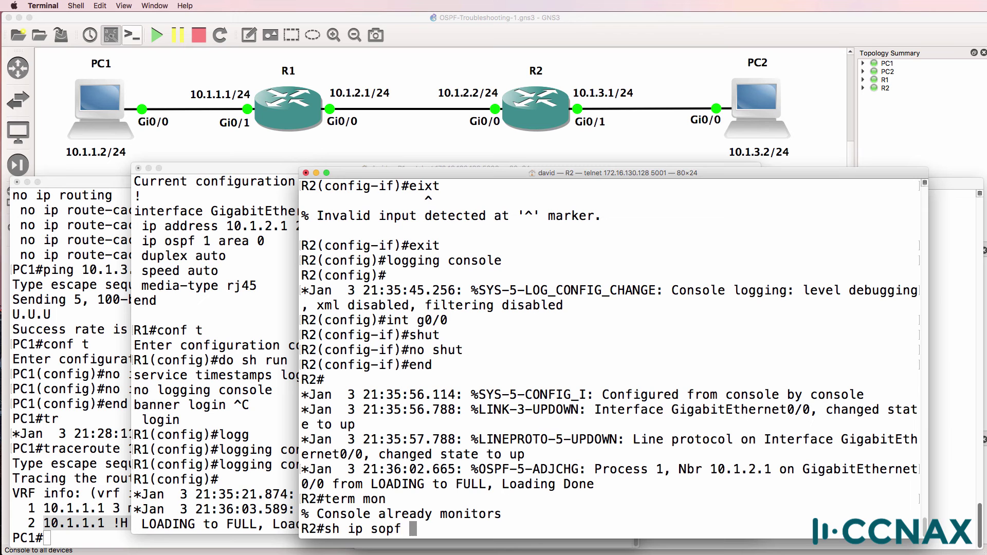
key(BackSpace)
key(BackSpace)
key(BackSpace)
key(BackSpace)
key(BackSpace)
text(ospf nei)
key(Return)
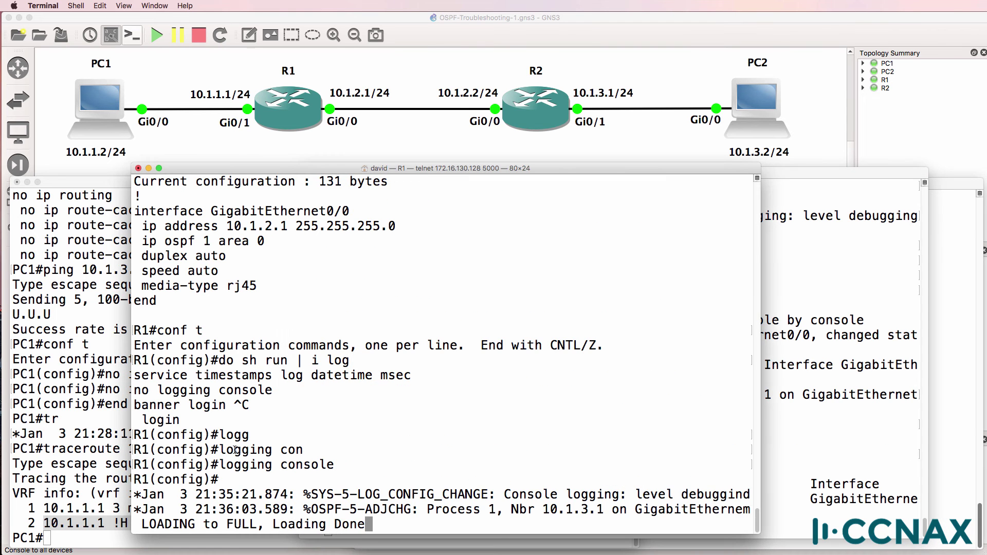
On R1, leave configuration mode and enter show ip ospf neighbor.
click(235, 450)
key(Return)
text(end)
key(Return)
text(sh ip sop)
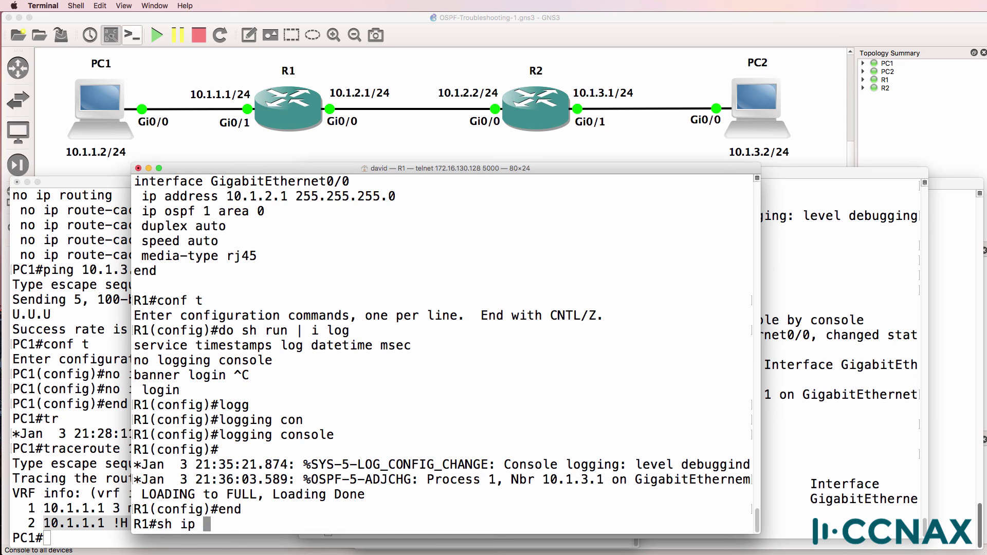
key(BackSpace)
key(BackSpace)
key(Tab)
key(BackSpace)
text(os)
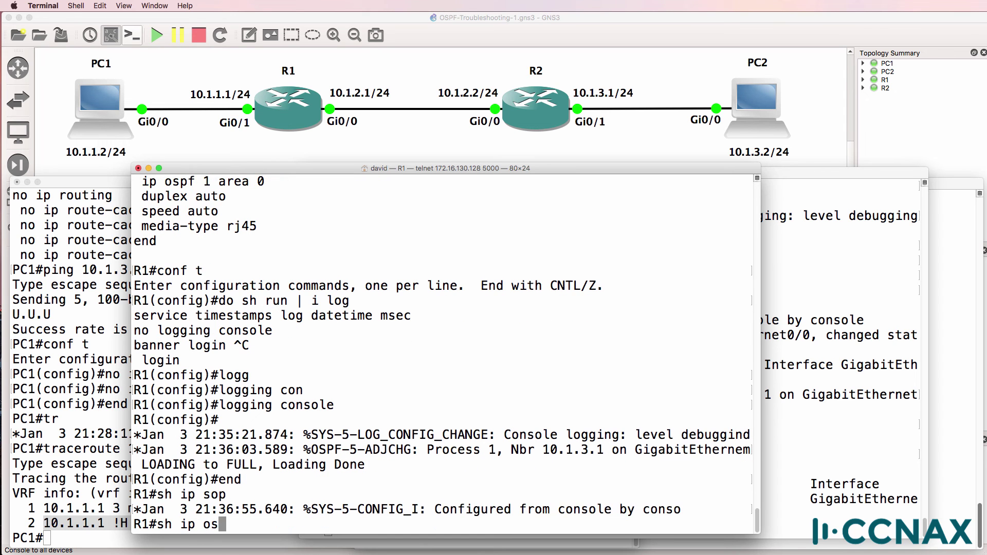
key(Tab)
text(nei)
key(Tab)
Check R1's routing table for the O IA route 10.1.3.0/24 via next hop 10.1.2.2.
key(Return)
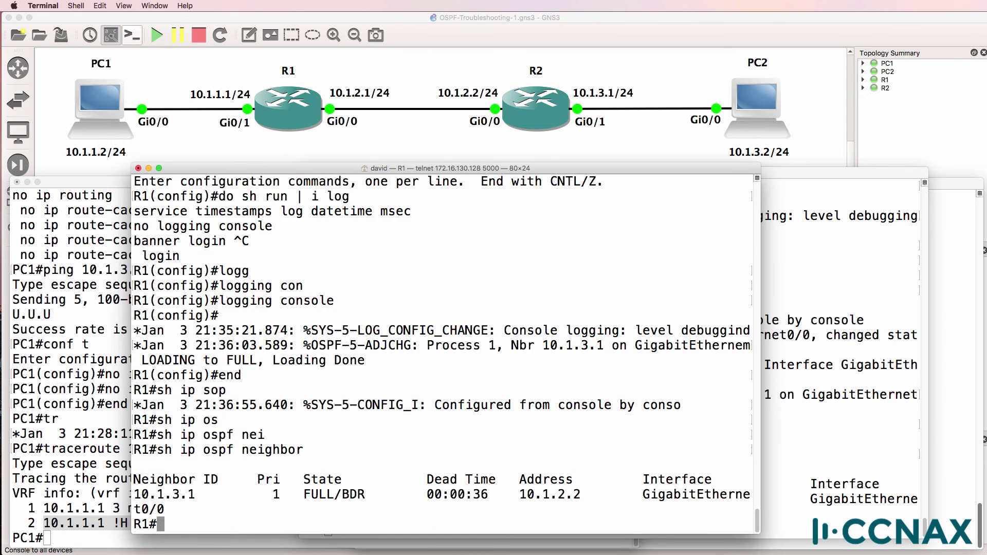
text(sh ip route)
key(Return)
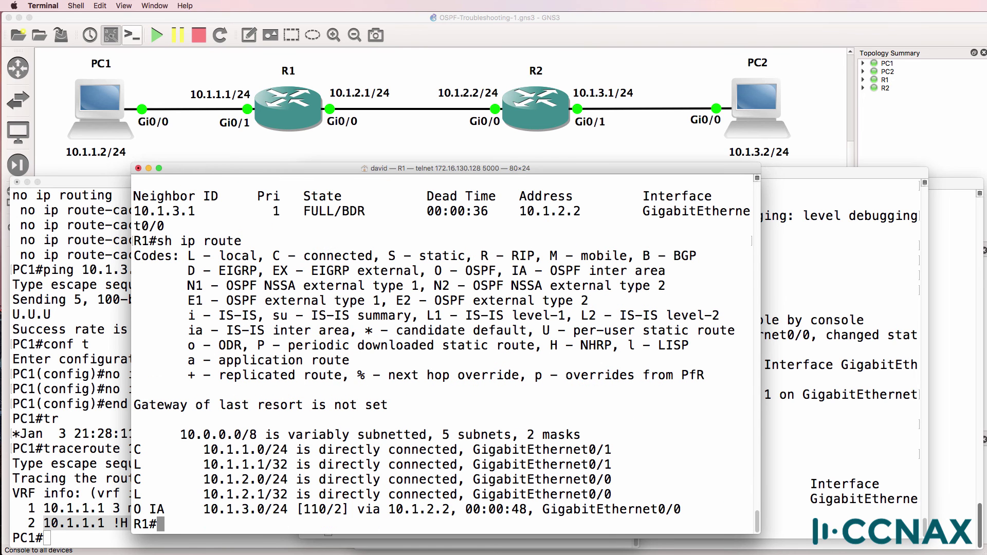
drag(177, 511, 132, 510)
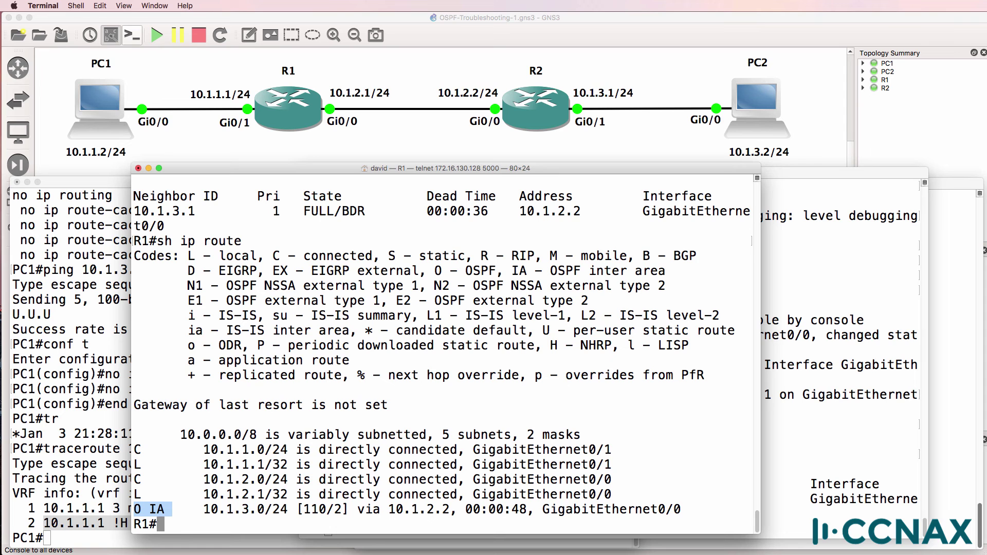
drag(203, 508, 297, 507)
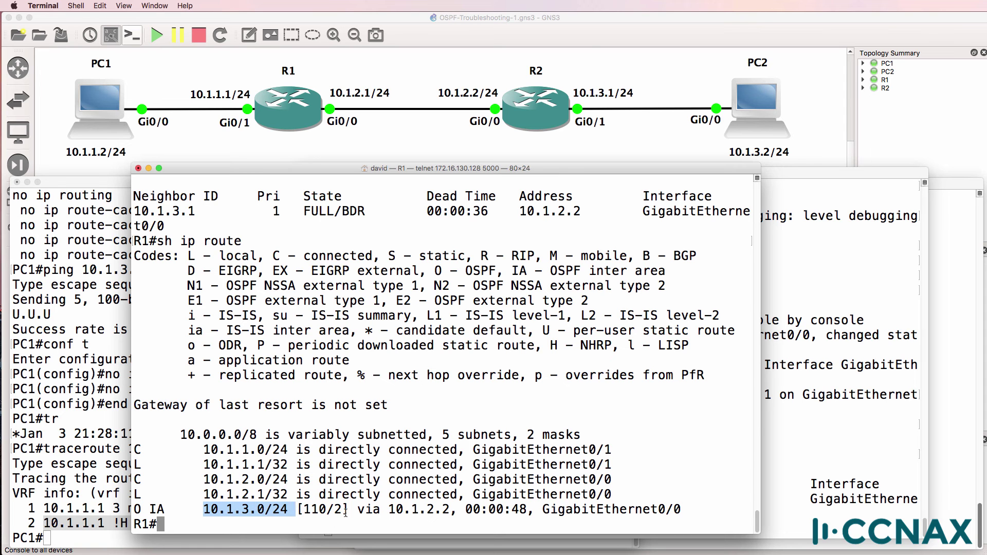
drag(388, 510, 450, 515)
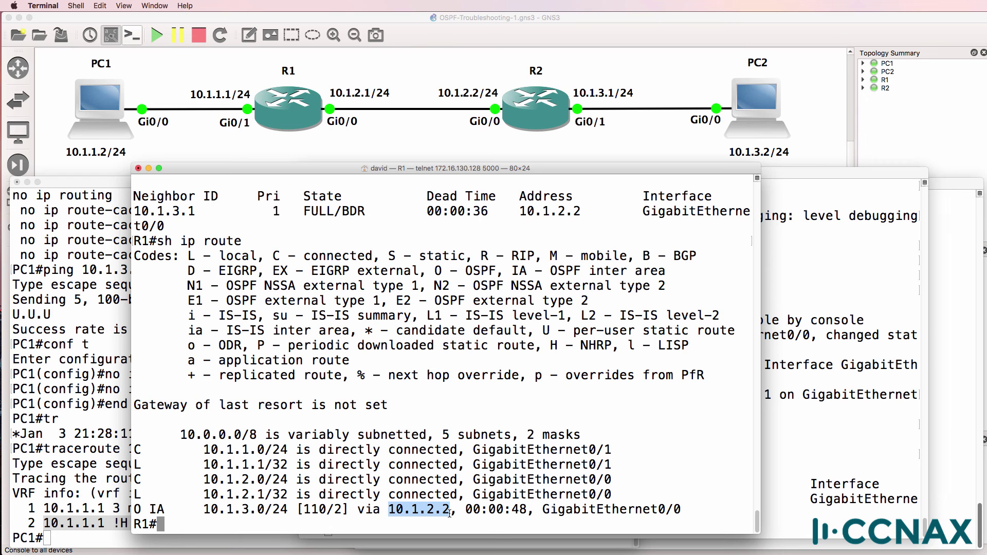
click(444, 513)
Ping 10.1.3.2 from R1 with 100 percent success, then recall PC1's last command.
text(pi)
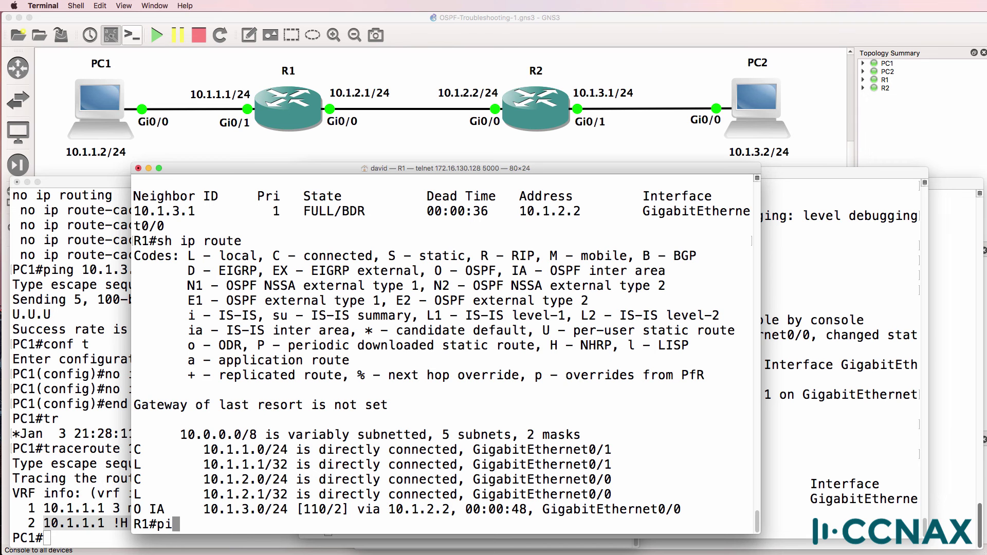
text(ng 10.1.3.2)
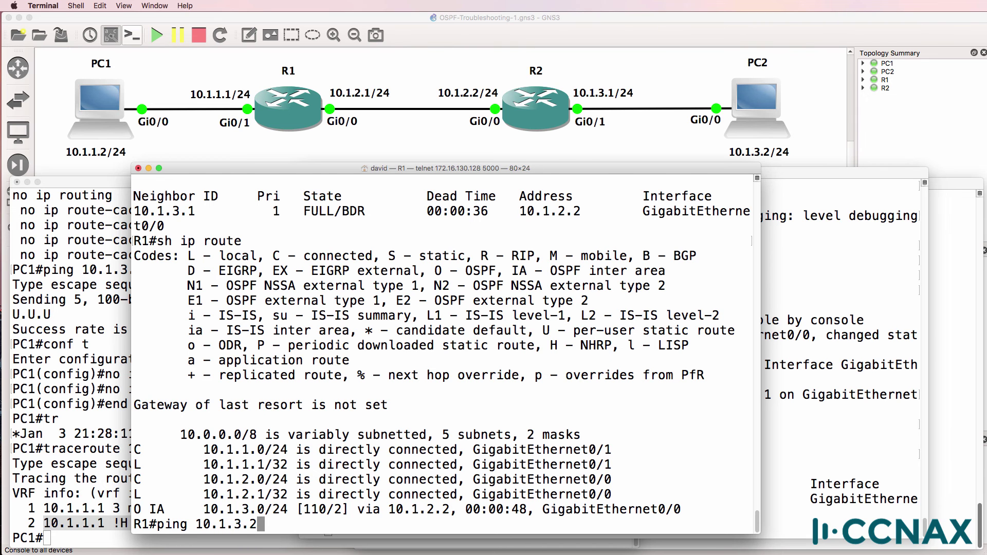
key(Return)
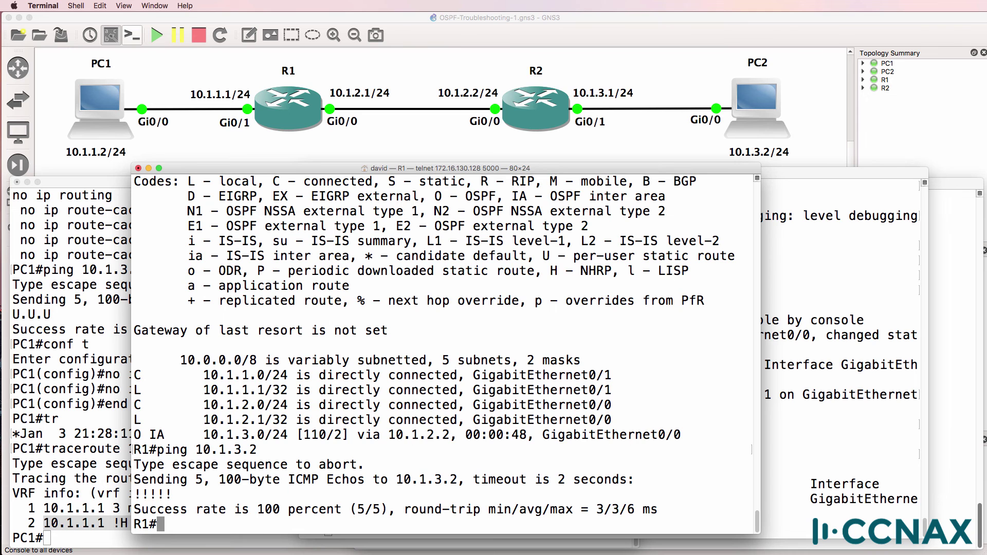
click(41, 432)
key(Up)
From PC1, ping and traceroute 10.1.3.2, reaching it via 10.1.1.1 and 10.1.2.2.
key(Up)
key(Up)
key(Up)
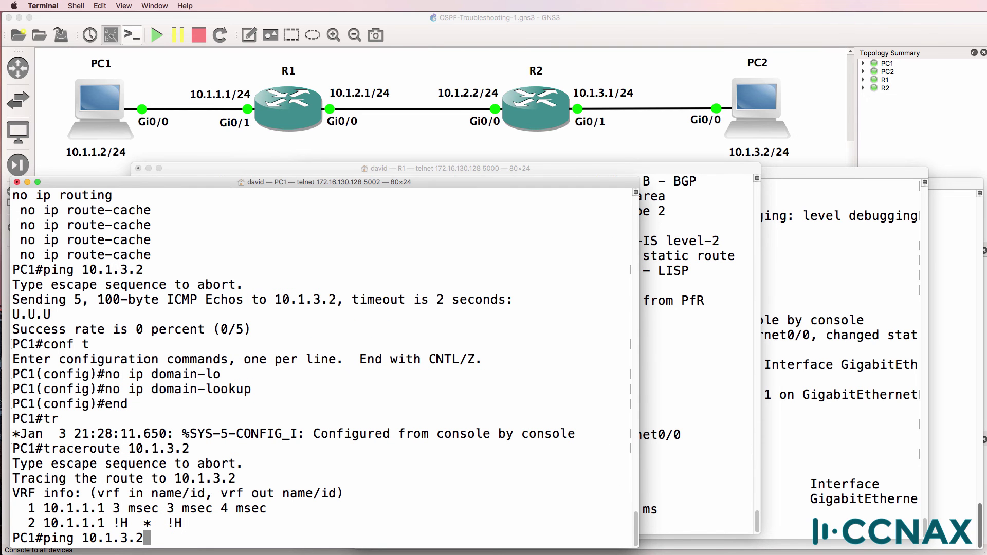
key(Return)
key(Up)
key(Up)
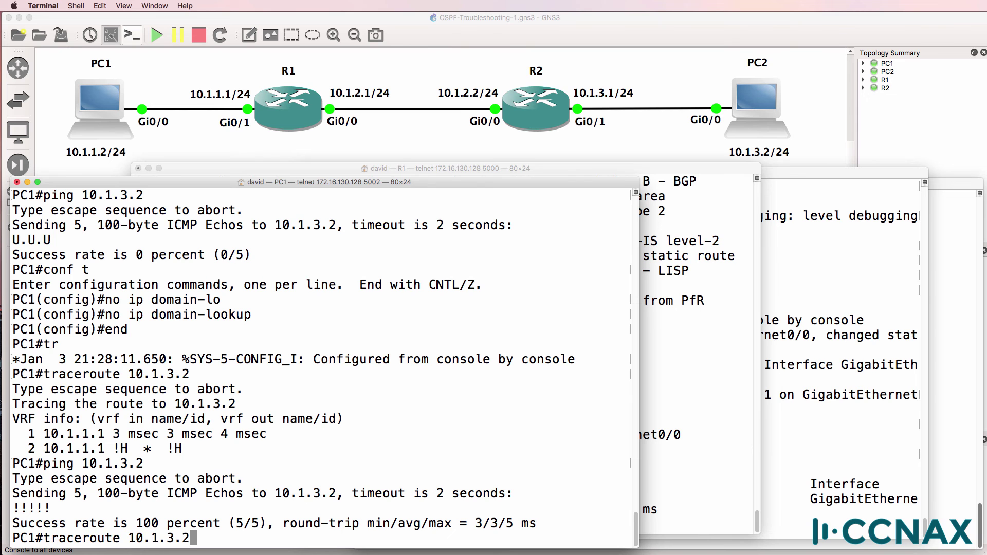
key(Return)
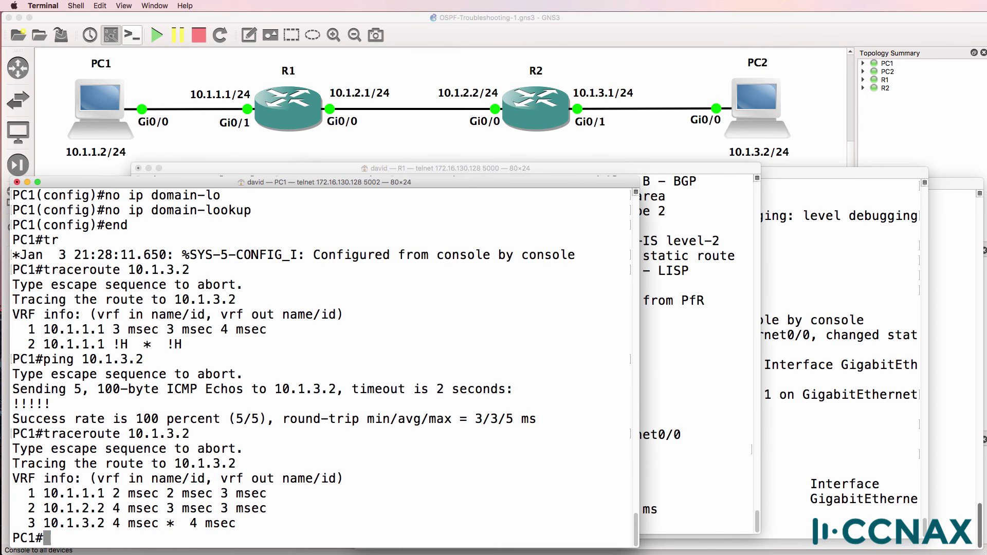
click(881, 387)
From R2, ping 10.1.1.2 at 100 percent and traceroute to it via first hop 10.1.2.1.
text(ping 10.1.1.2)
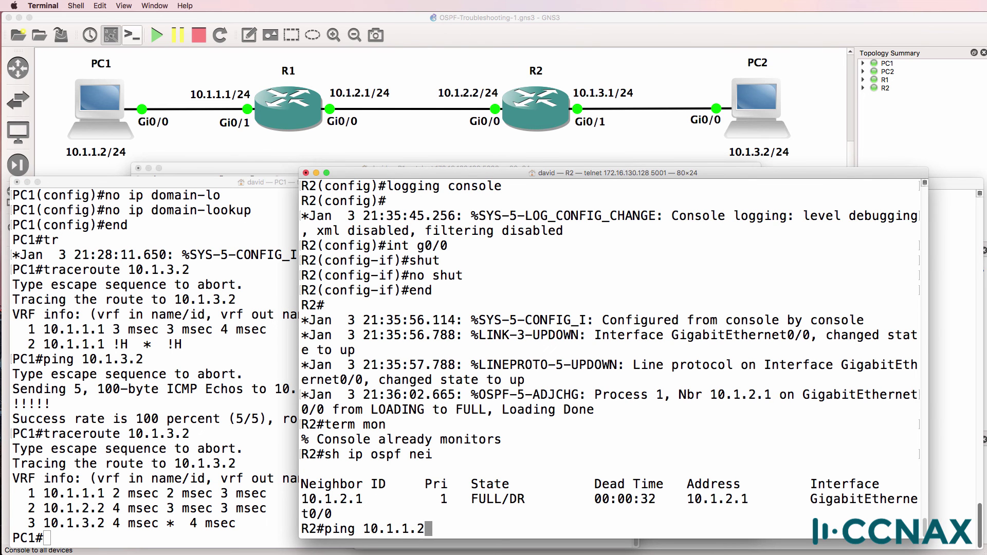
key(Return)
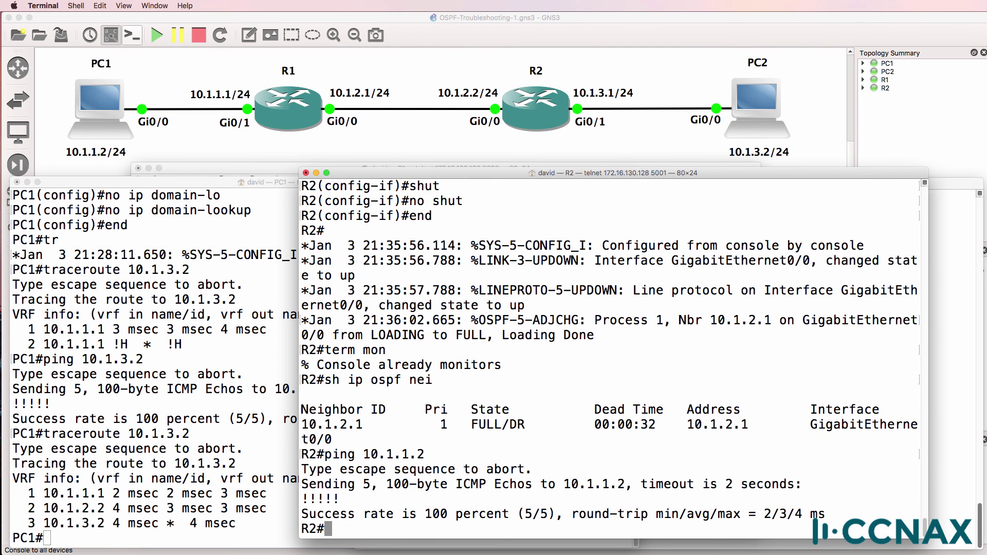
text(tr)
key(Tab)
text(10.1.1.2)
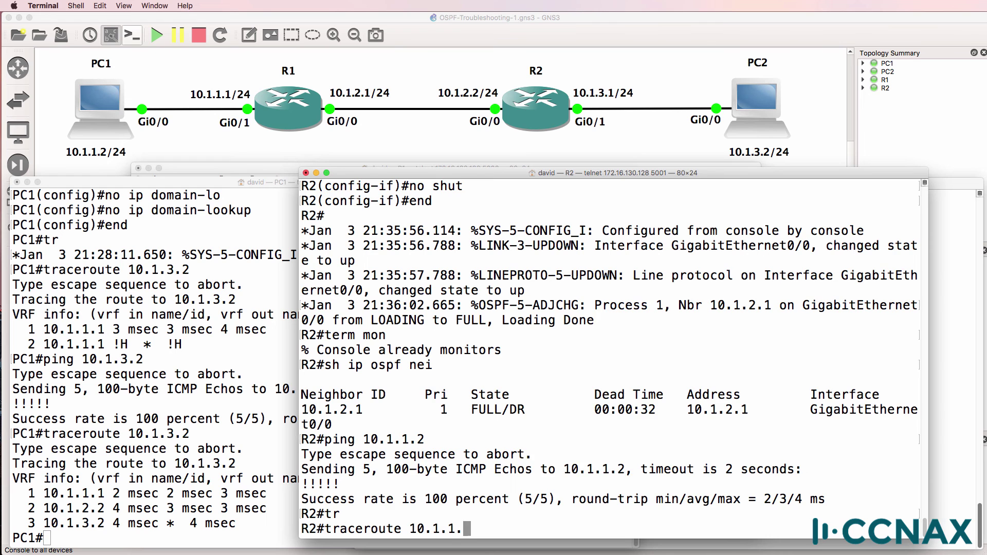
key(Return)
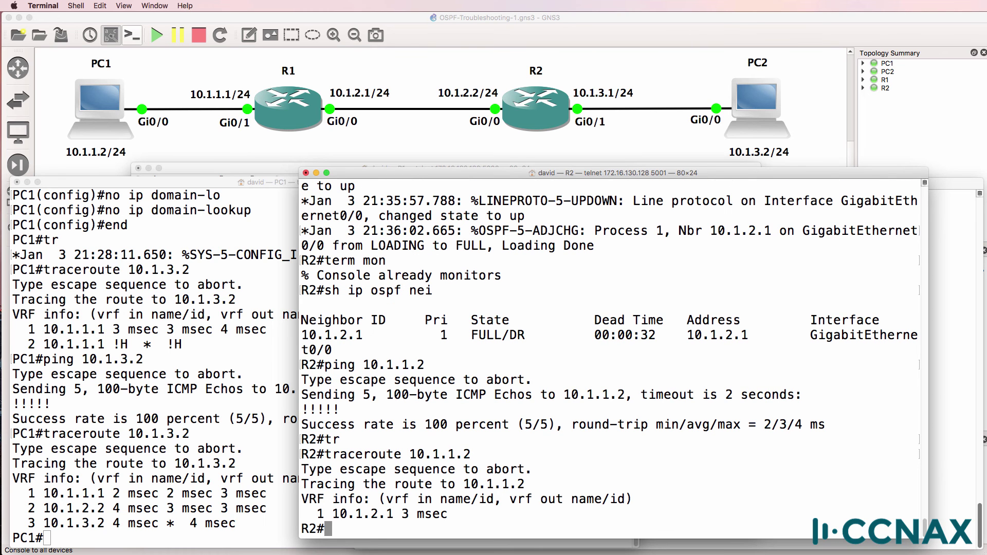
Disable DNS lookup on R2 with 'no ip domain-lookup' in configuration mode.
text(conf t)
key(Return)
text(nfig)#n)
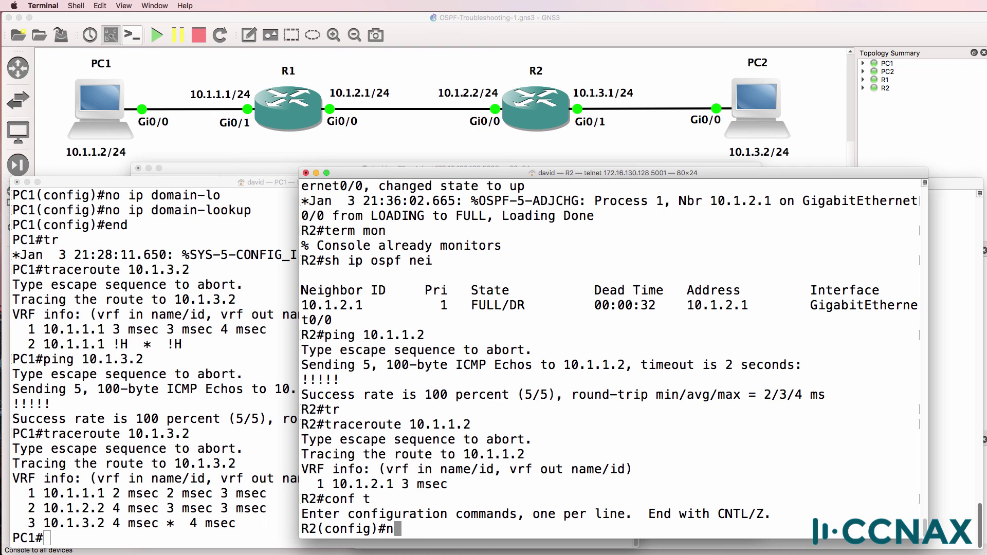
text(o ip domain)
key(Tab)
text(-k)
key(Tab)
key(BackSpace)
text(l)
key(Tab)
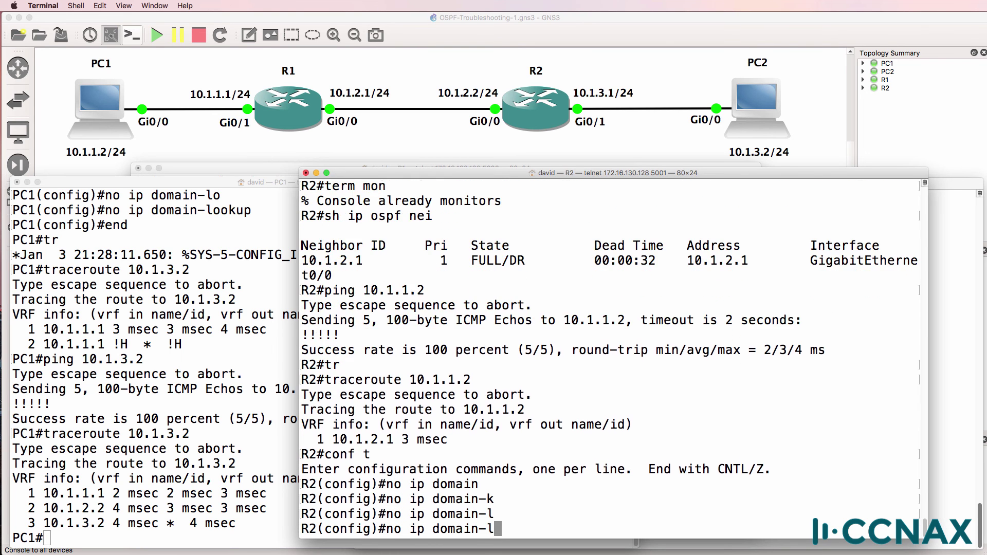
text(ookup)
key(Return)
text(end)
key(Return)
Rerun traceroute 10.1.1.2 and check its two hops, 10.1.2.1 then 10.1.1.2.
key(Up)
key(Up)
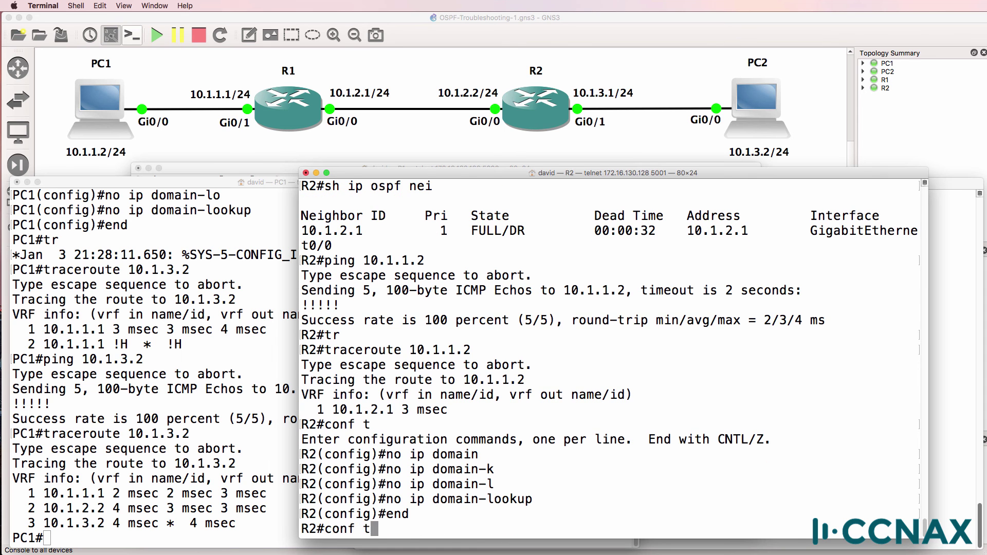
key(Return)
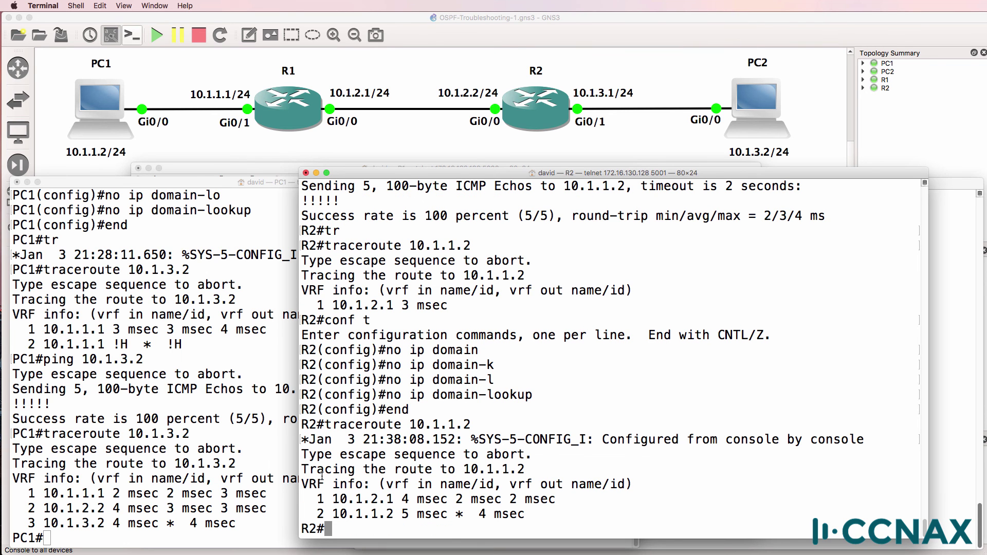
key(Return)
key(Return)
key(Up)
key(Return)
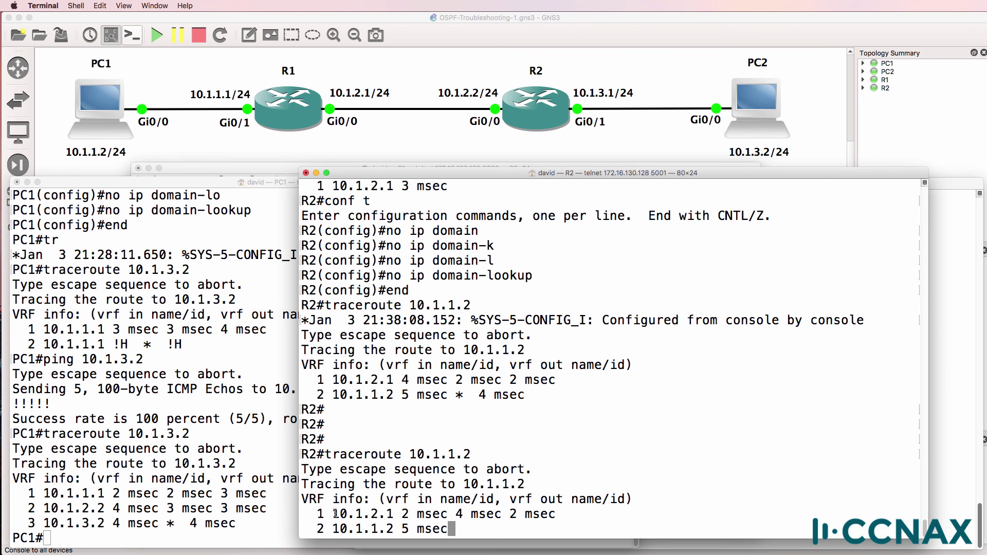
drag(336, 513, 414, 505)
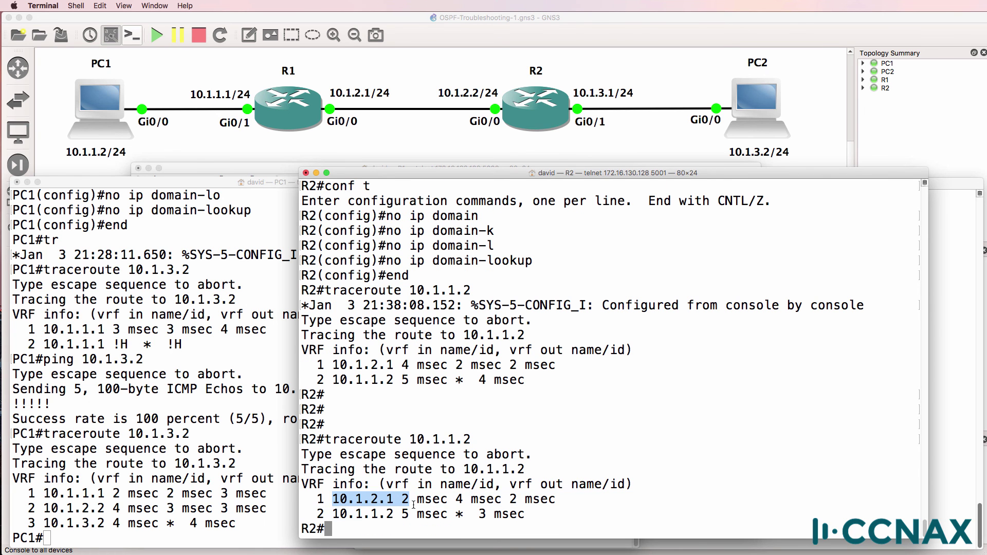
drag(330, 513, 478, 513)
click(469, 517)
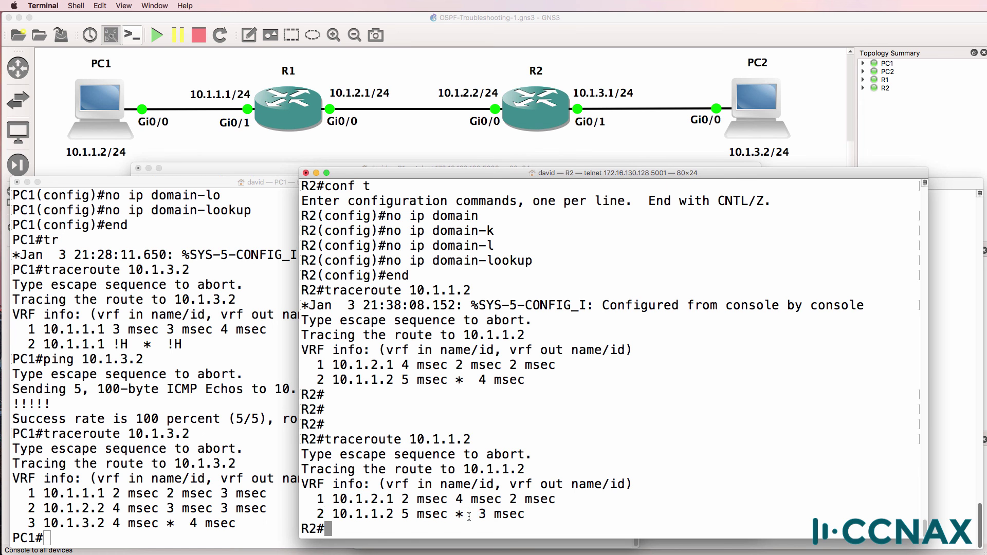
Ping 10.1.1.2 from R2 at 100 percent, then display R2's running configuration with sh run.
text(ping 10.1.1.2)
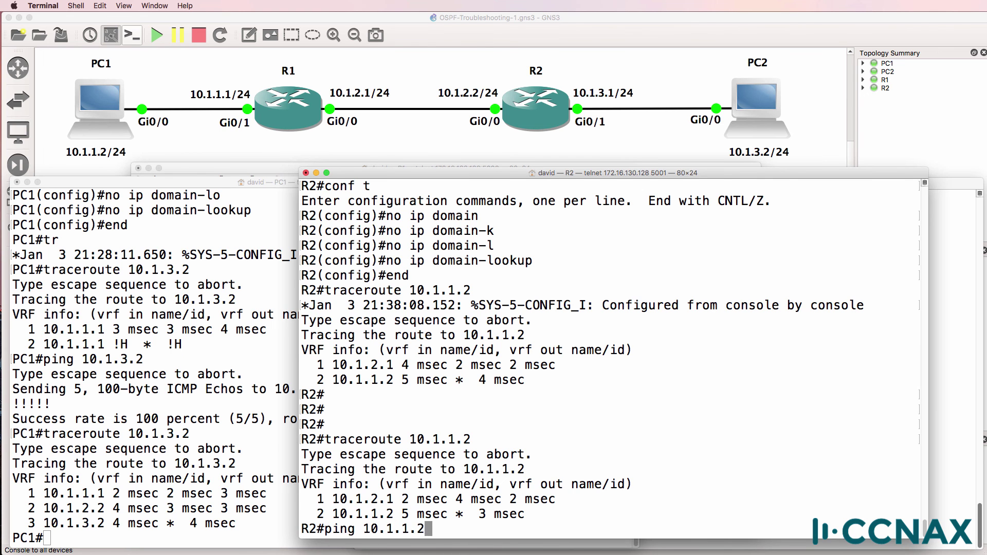
key(Return)
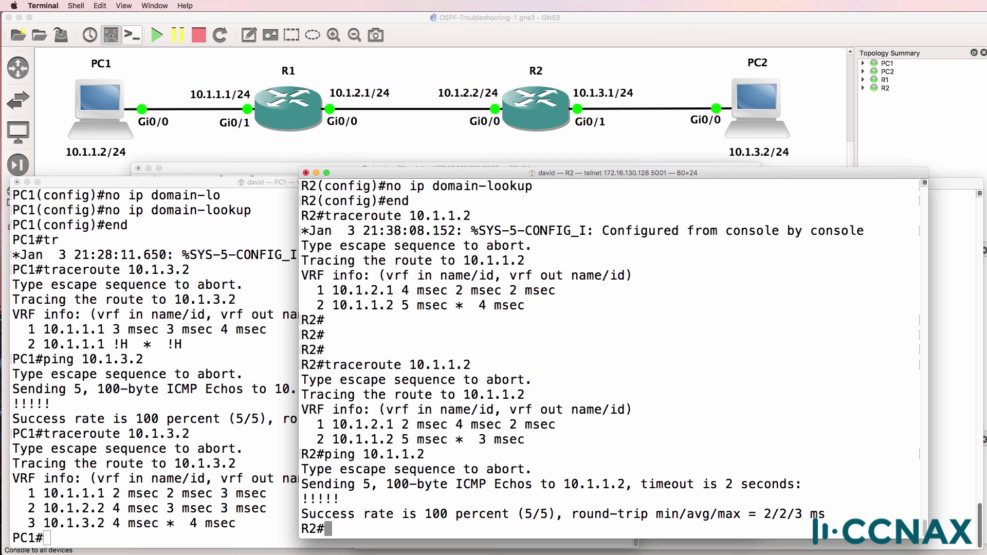
text(sh run)
key(Return)
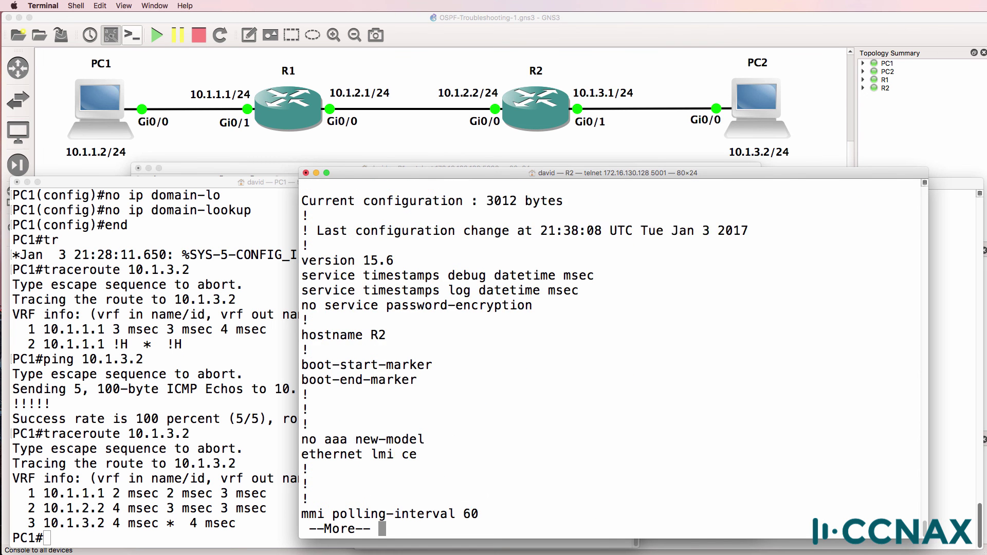
Page through R2's config, highlighting Gi0/0 'ip ospf 1 area 0', Gi0/1 'area 2' and 'router ospf 1'.
key(space)
key(space)
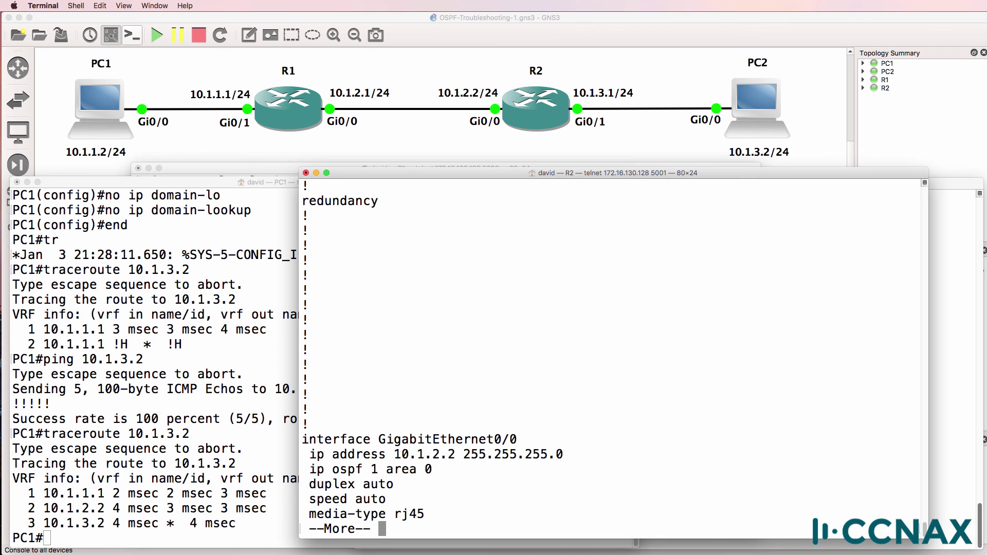
key(Return)
key(Return)
key(Return)
key(Return)
key(Return)
key(Return)
key(Return)
key(Return)
key(Return)
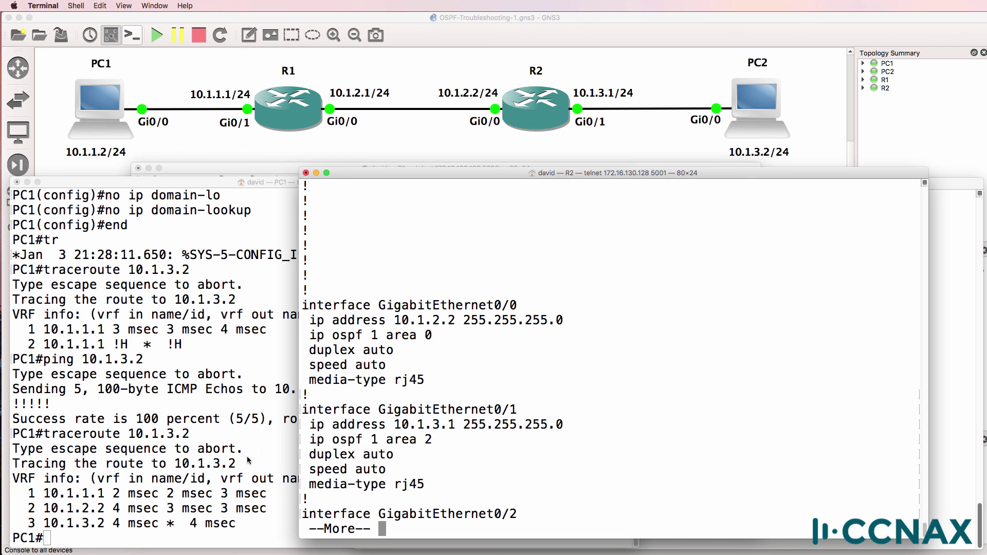
drag(310, 335, 475, 329)
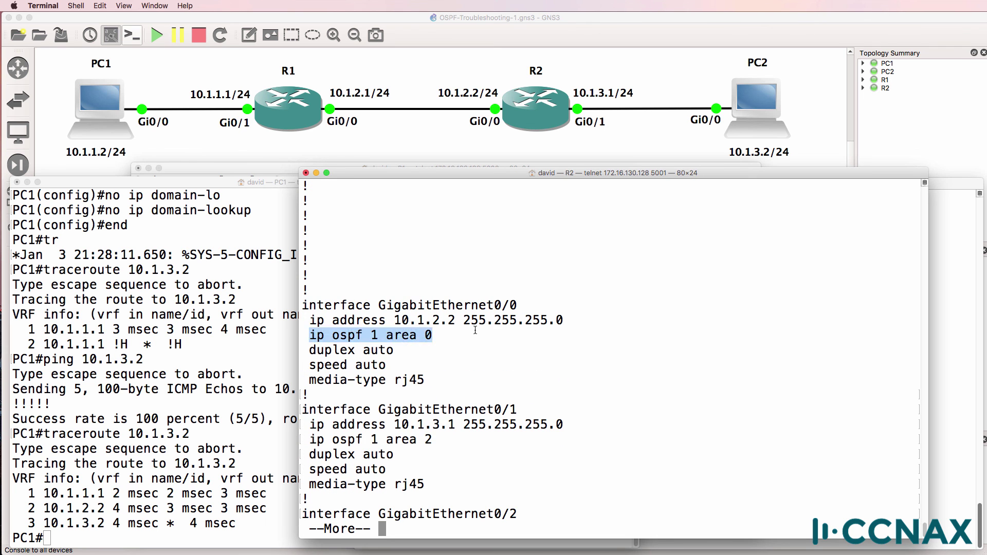
drag(462, 439, 297, 441)
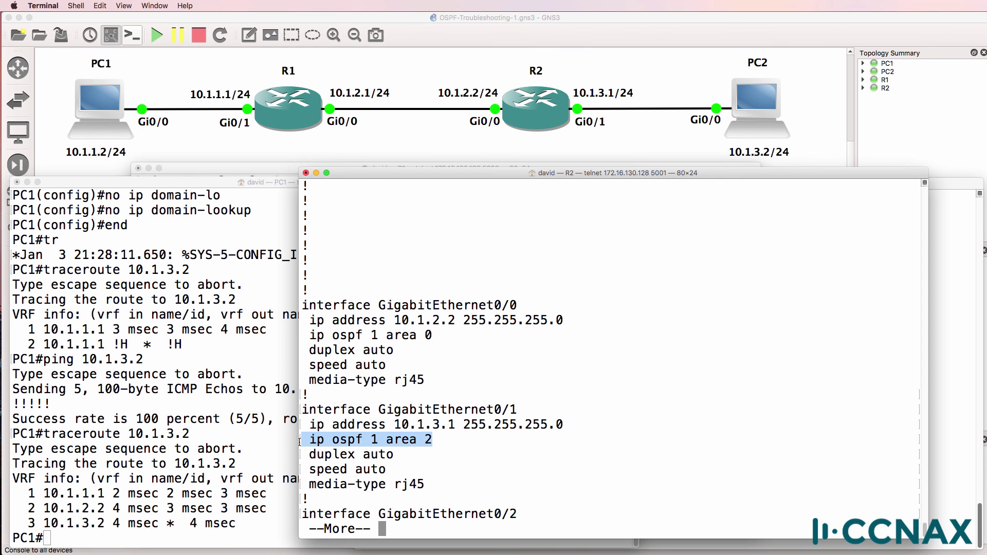
key(Return)
key(Return)
key(Return)
key(Return)
key(Return)
drag(402, 380, 302, 380)
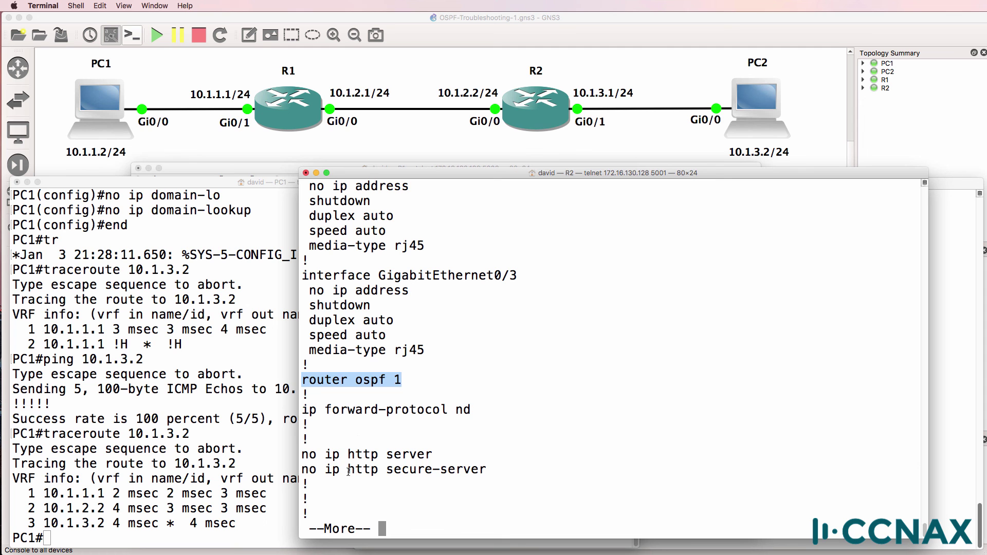
key(Return)
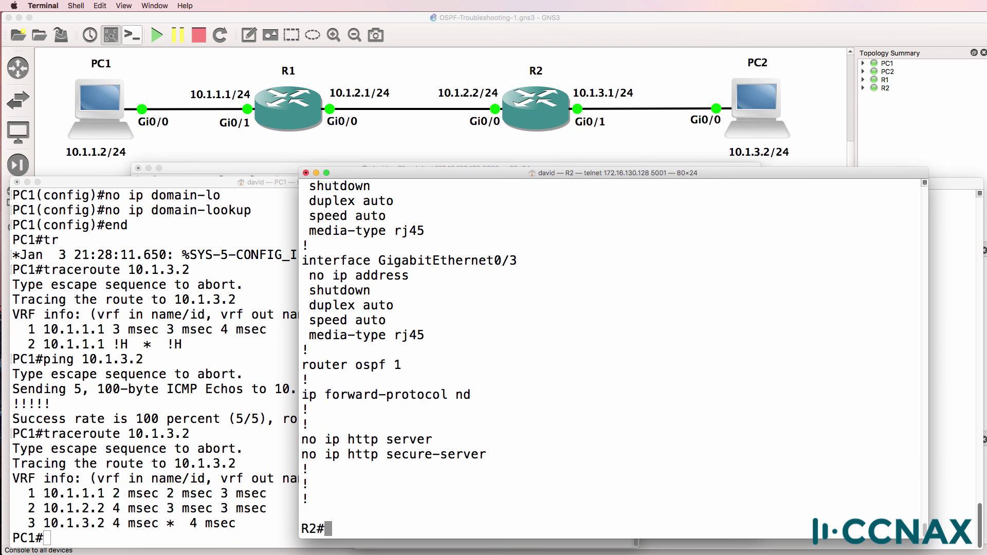
scroll(438, 430, up, 5)
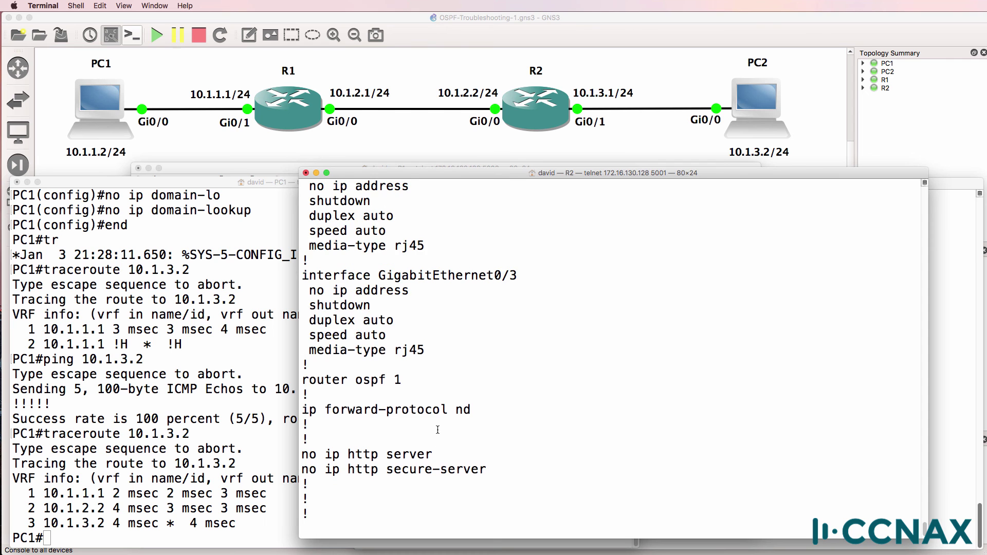
scroll(438, 430, up, 3)
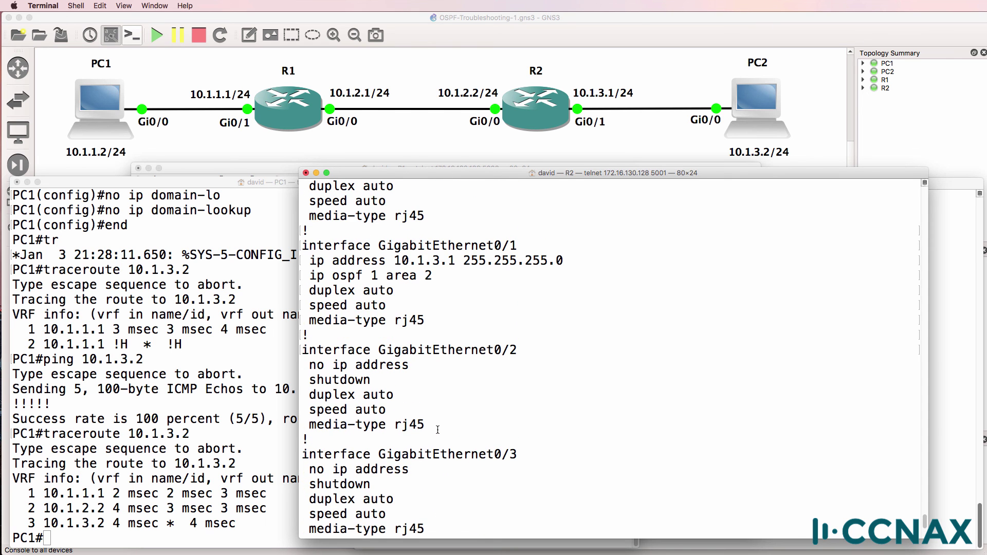
scroll(438, 430, up, 4)
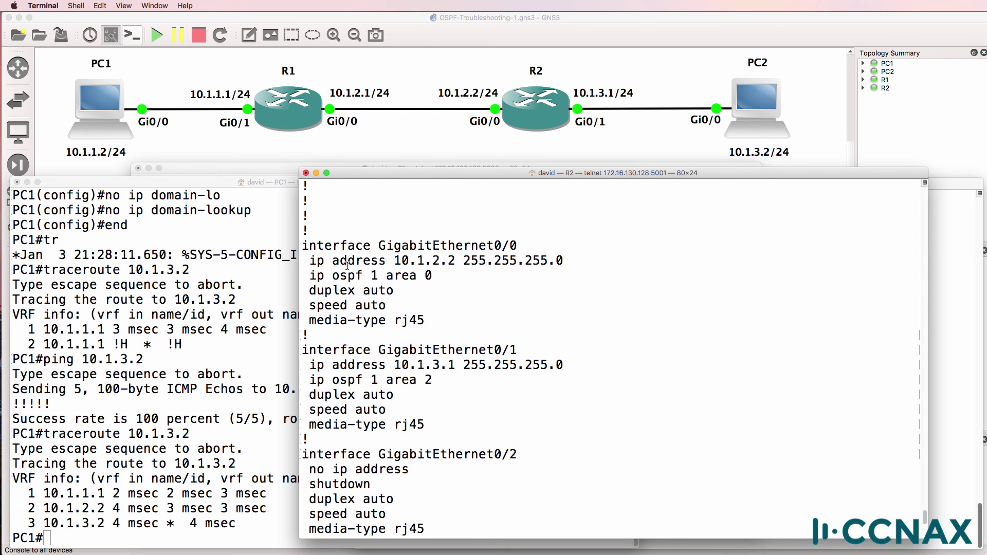
drag(310, 275, 442, 274)
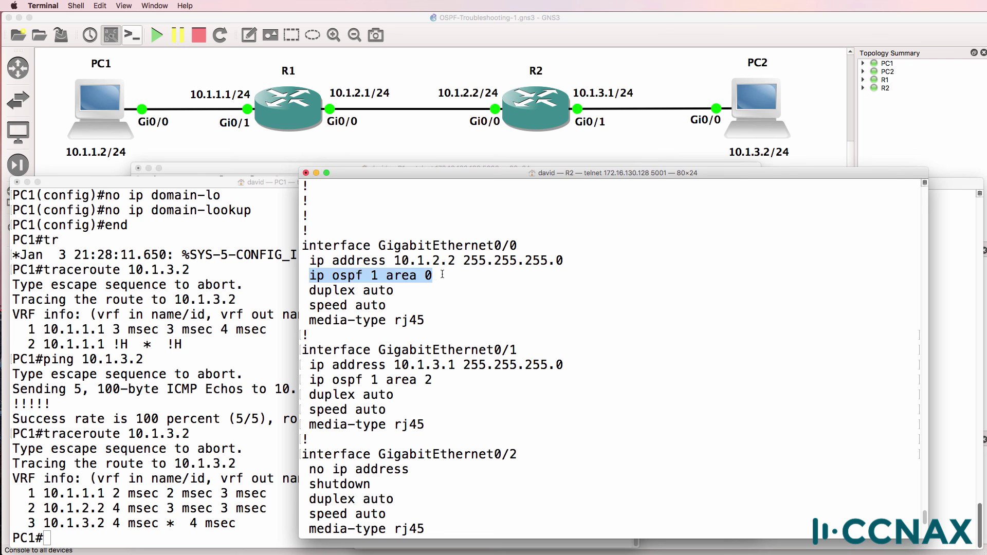